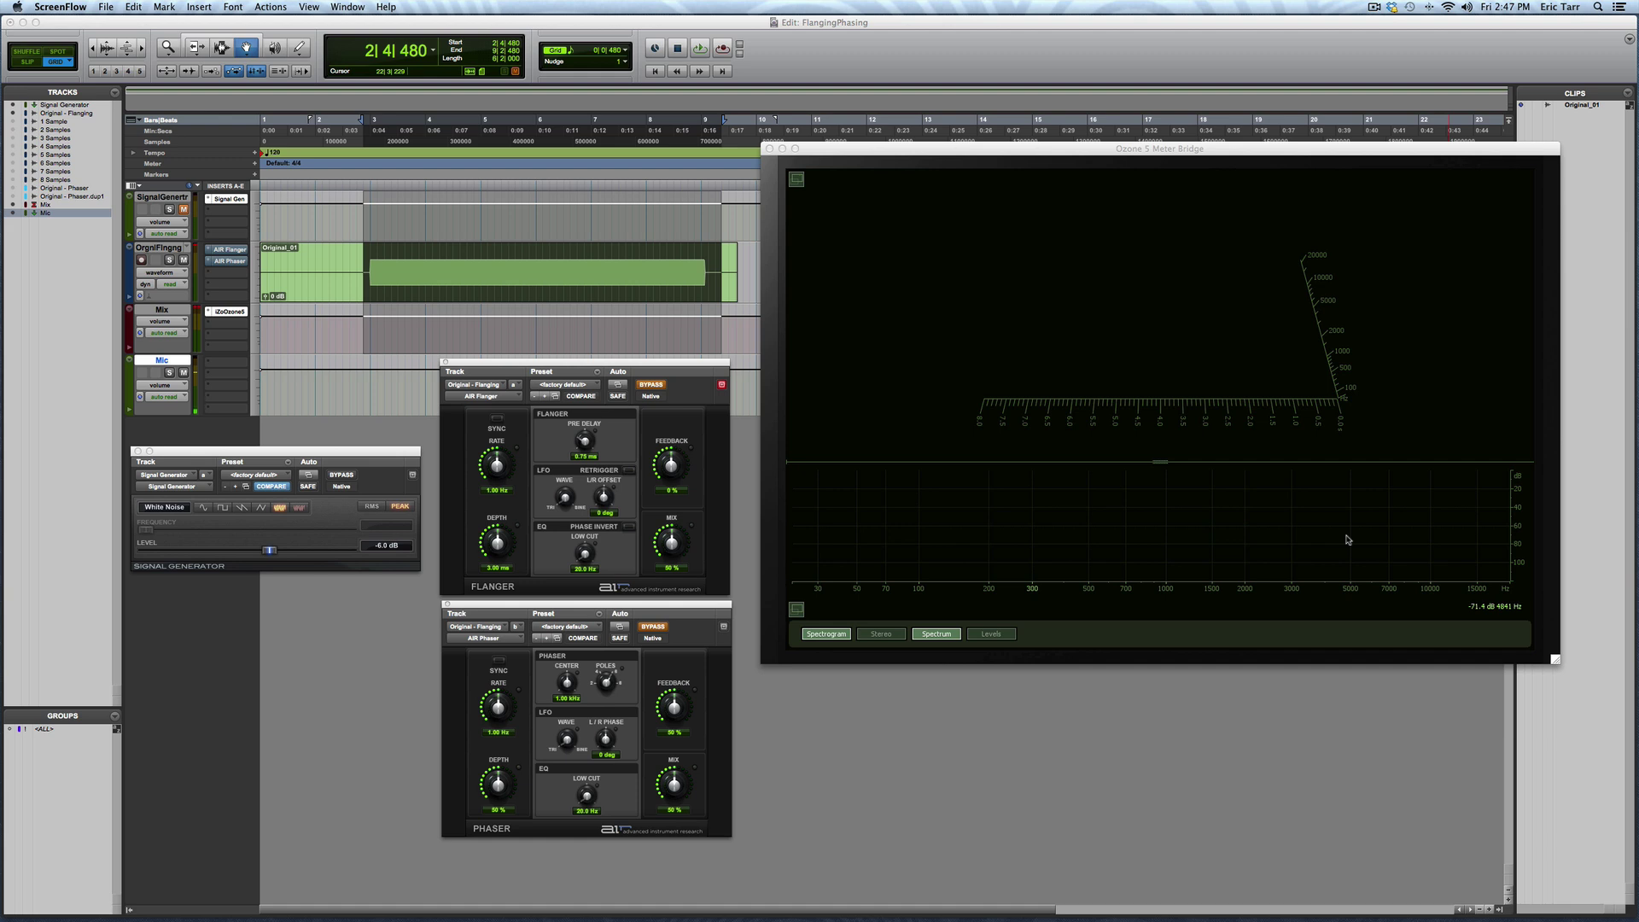
Play the dry white noise so Ozone shows its flat spectrum, then stop playback
left_click(1254, 725)
key("space")
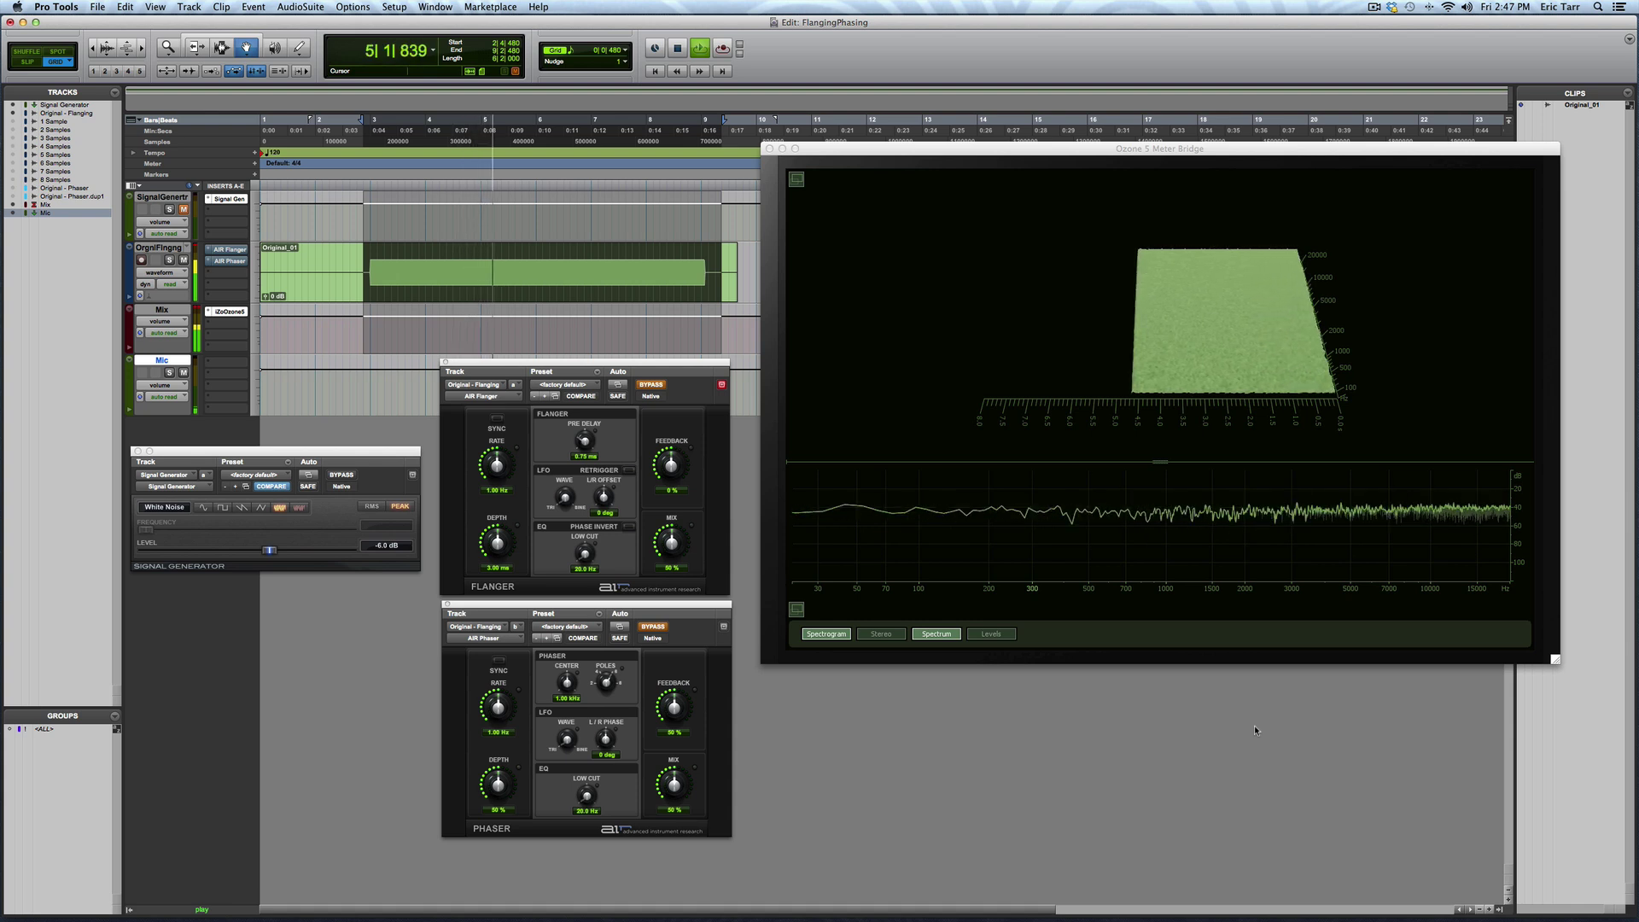
key("space")
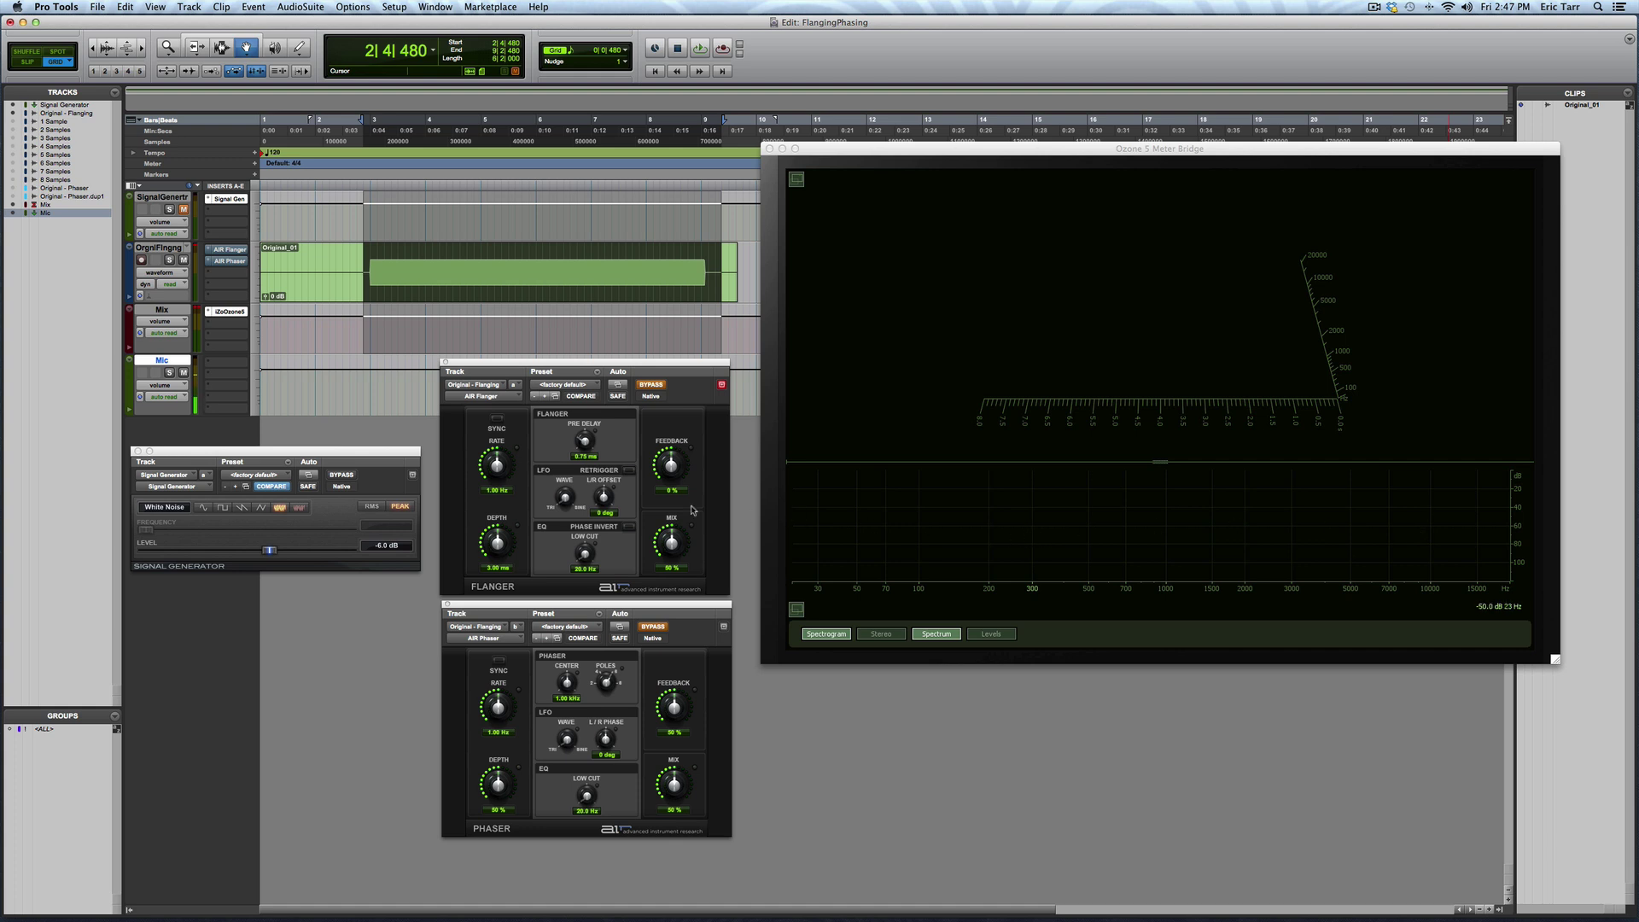
Enable the AIR Flanger with Depth 0.15 ms, a slightly lower Rate, and Pre Delay 0.03 ms
left_click(653, 384)
left_click_drag(497, 543, 498, 581)
left_click_drag(499, 467, 499, 521)
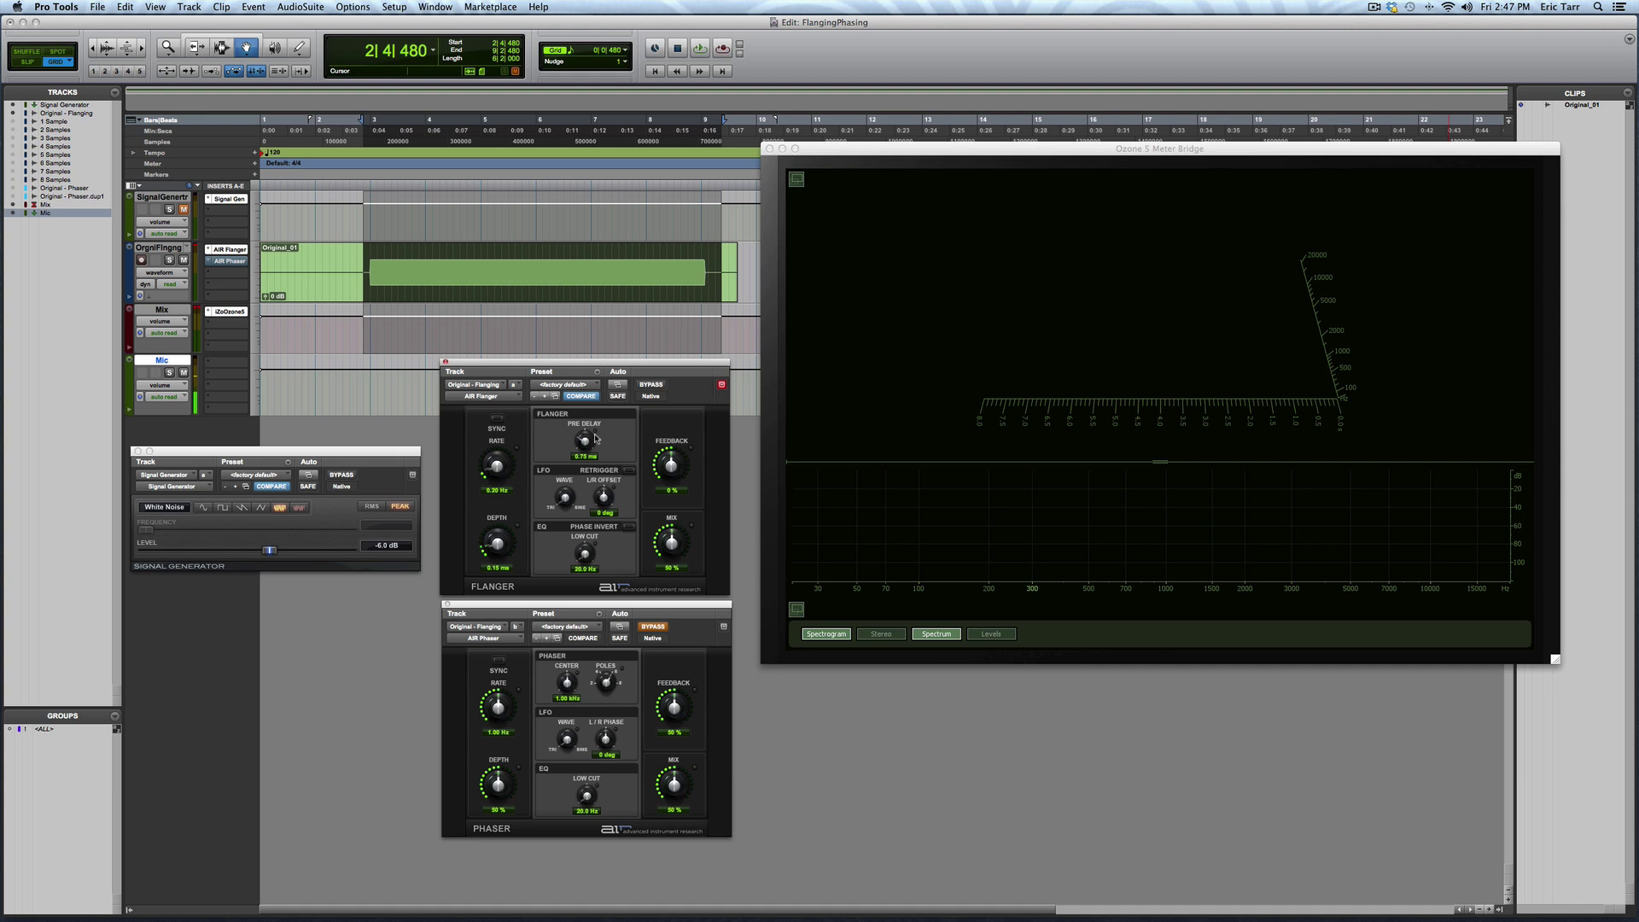
left_click_drag(595, 438, 584, 469)
Toggle the flanger bypass off and on to compare, then play the noise through it
left_click(651, 385)
left_click(651, 385)
key("space")
key("space")
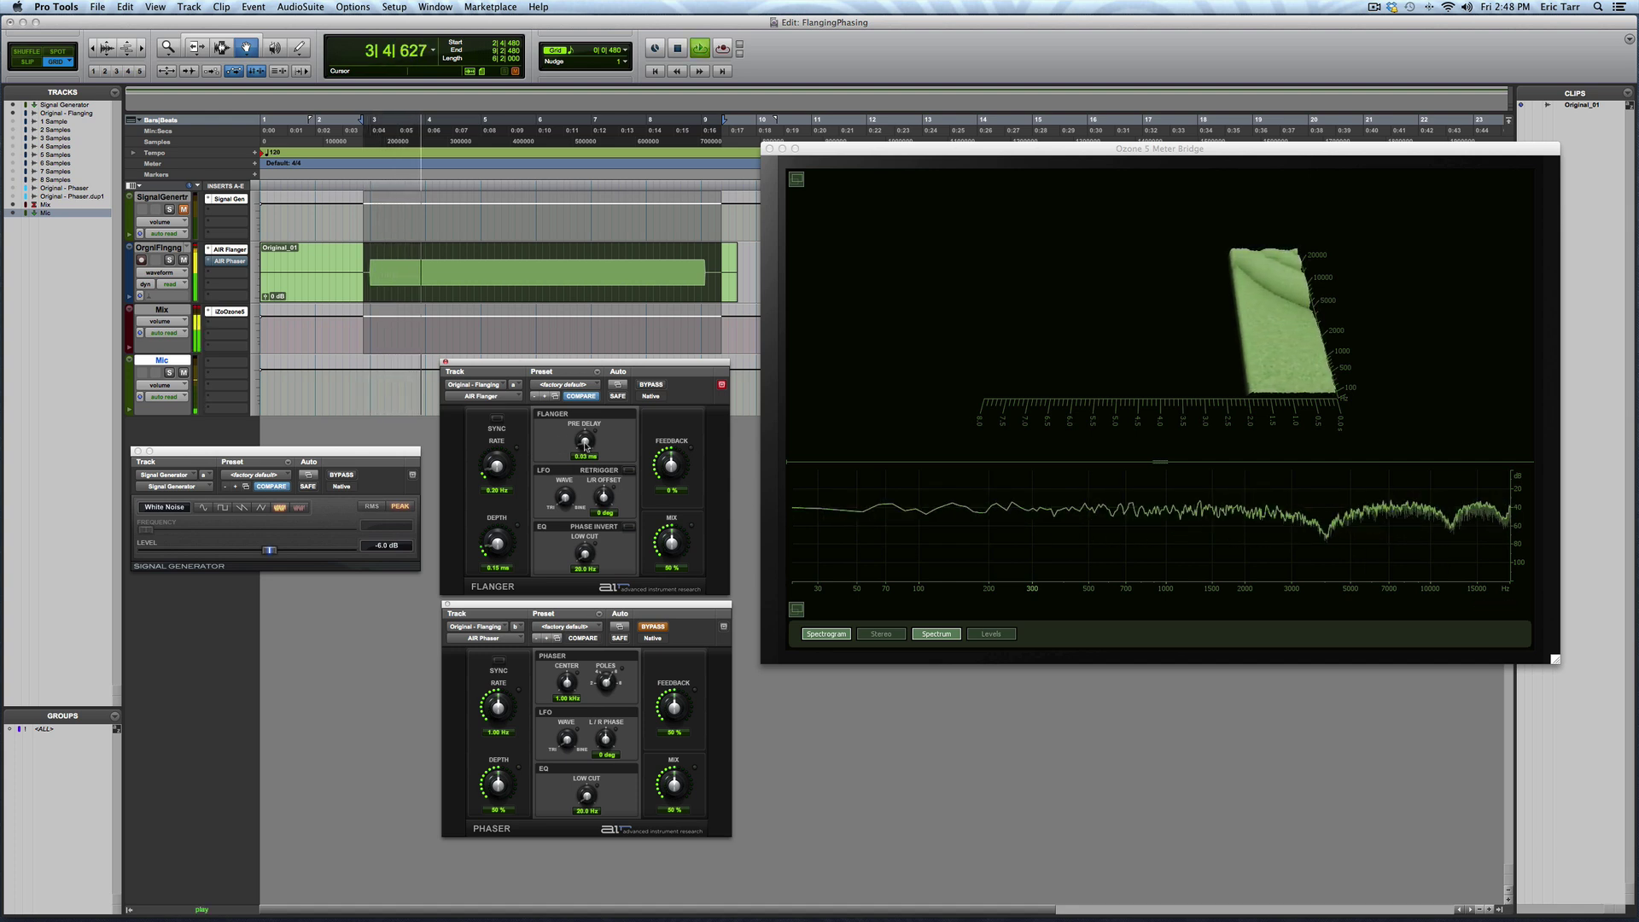
Raise the flanger pre-delay to 0.20 ms and its rate to 0.32 Hz, auditioning the changes
left_click_drag(586, 446, 589, 434)
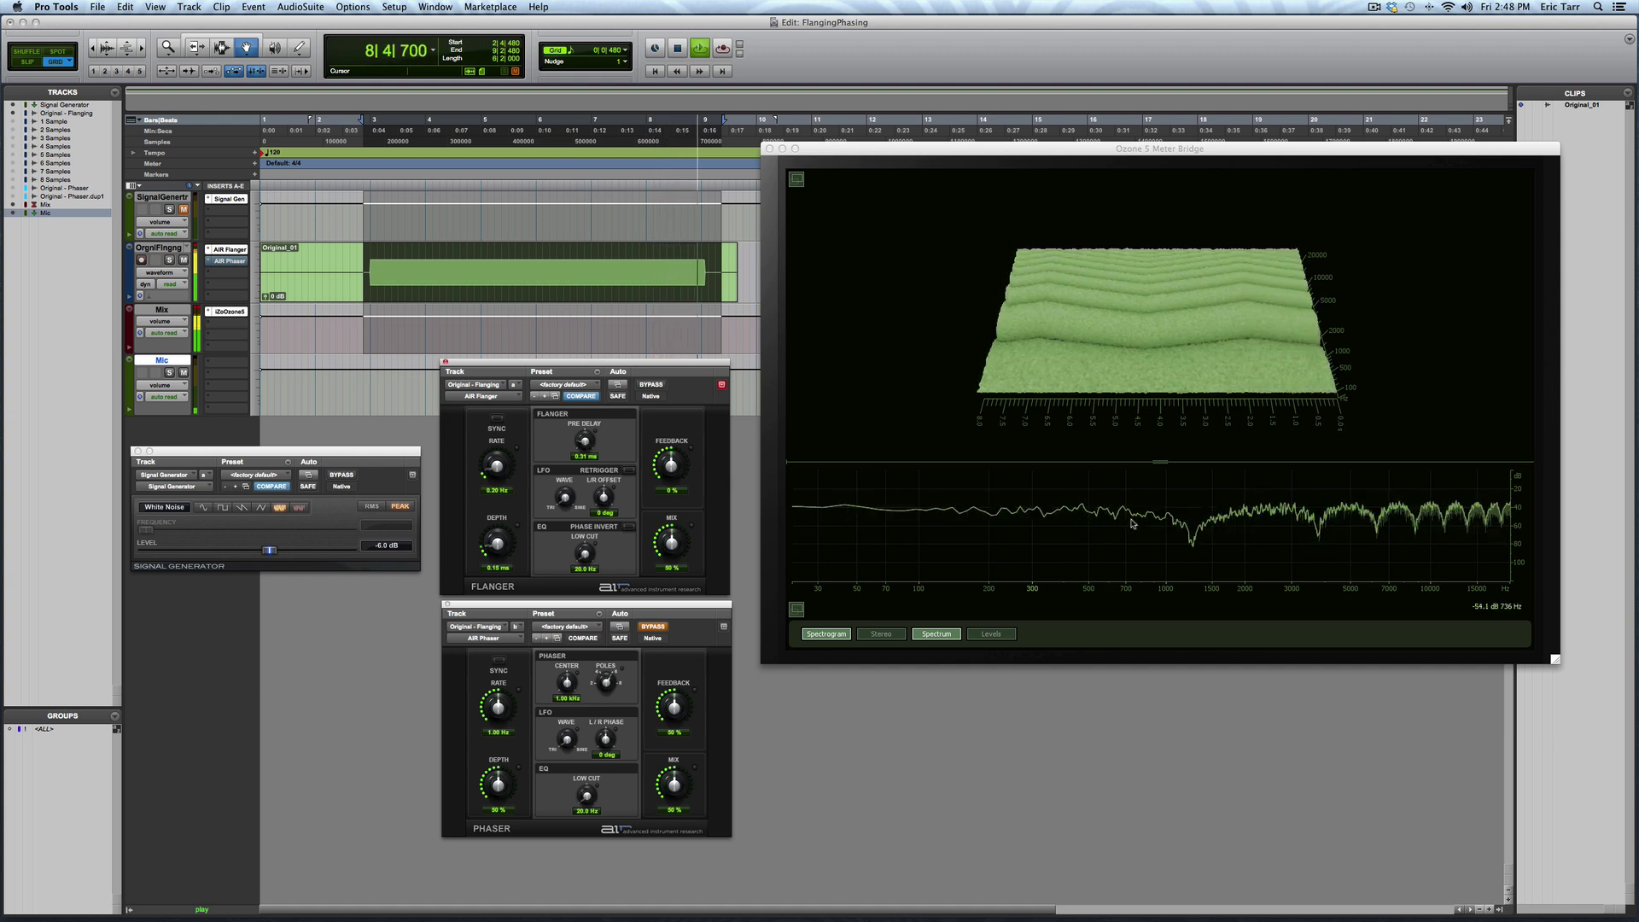
key("space")
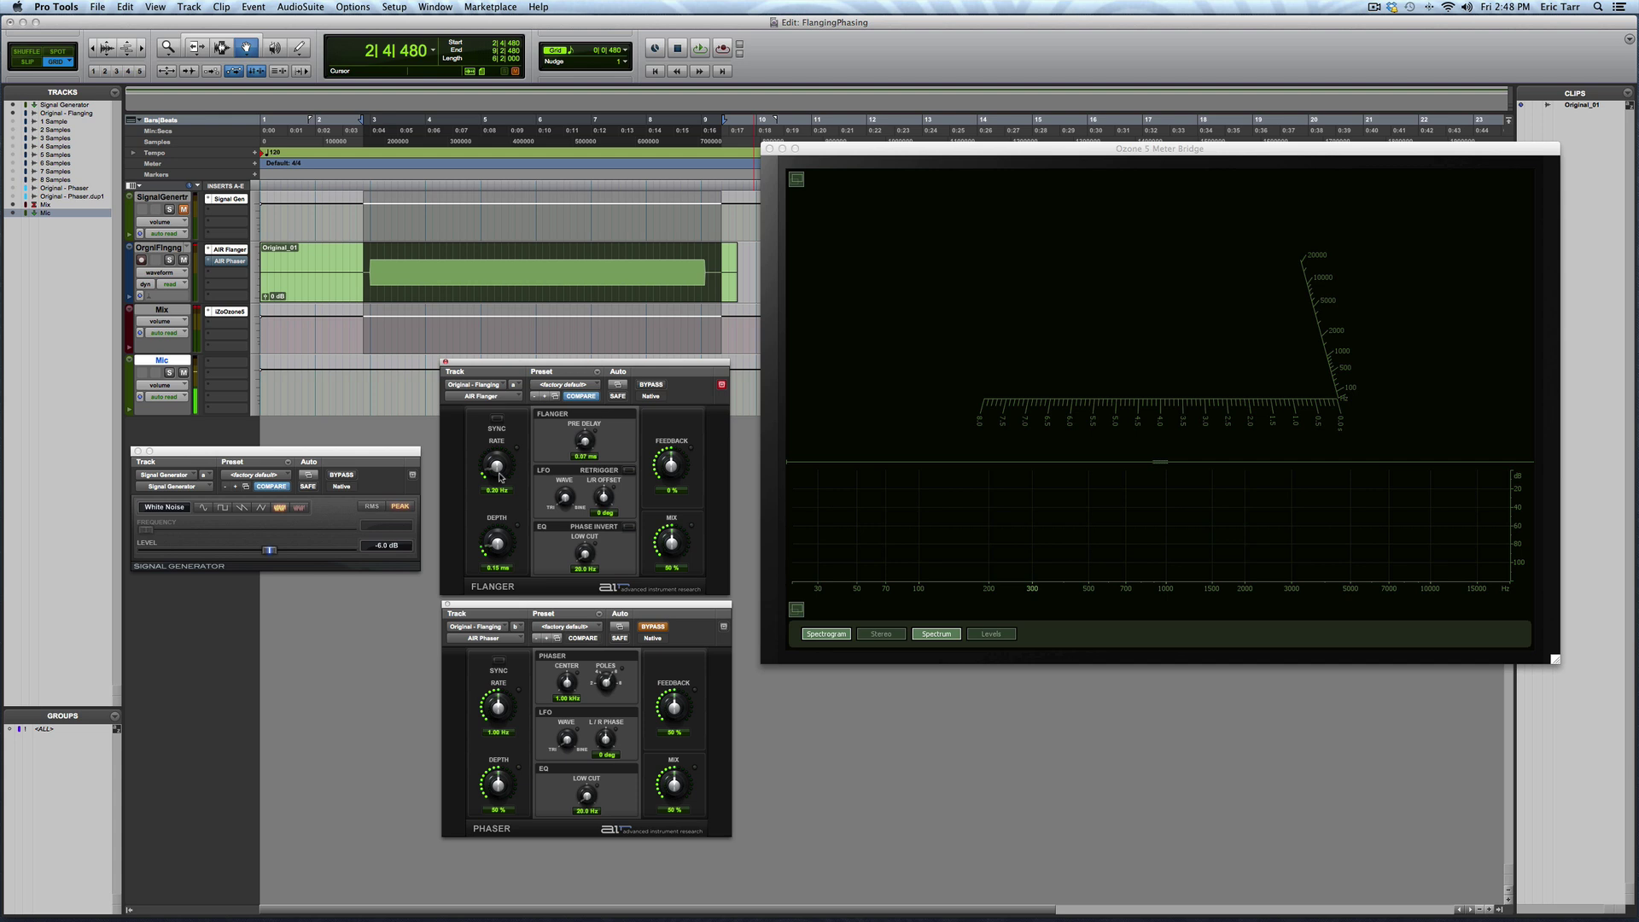
key("space")
left_click_drag(501, 478, 503, 464)
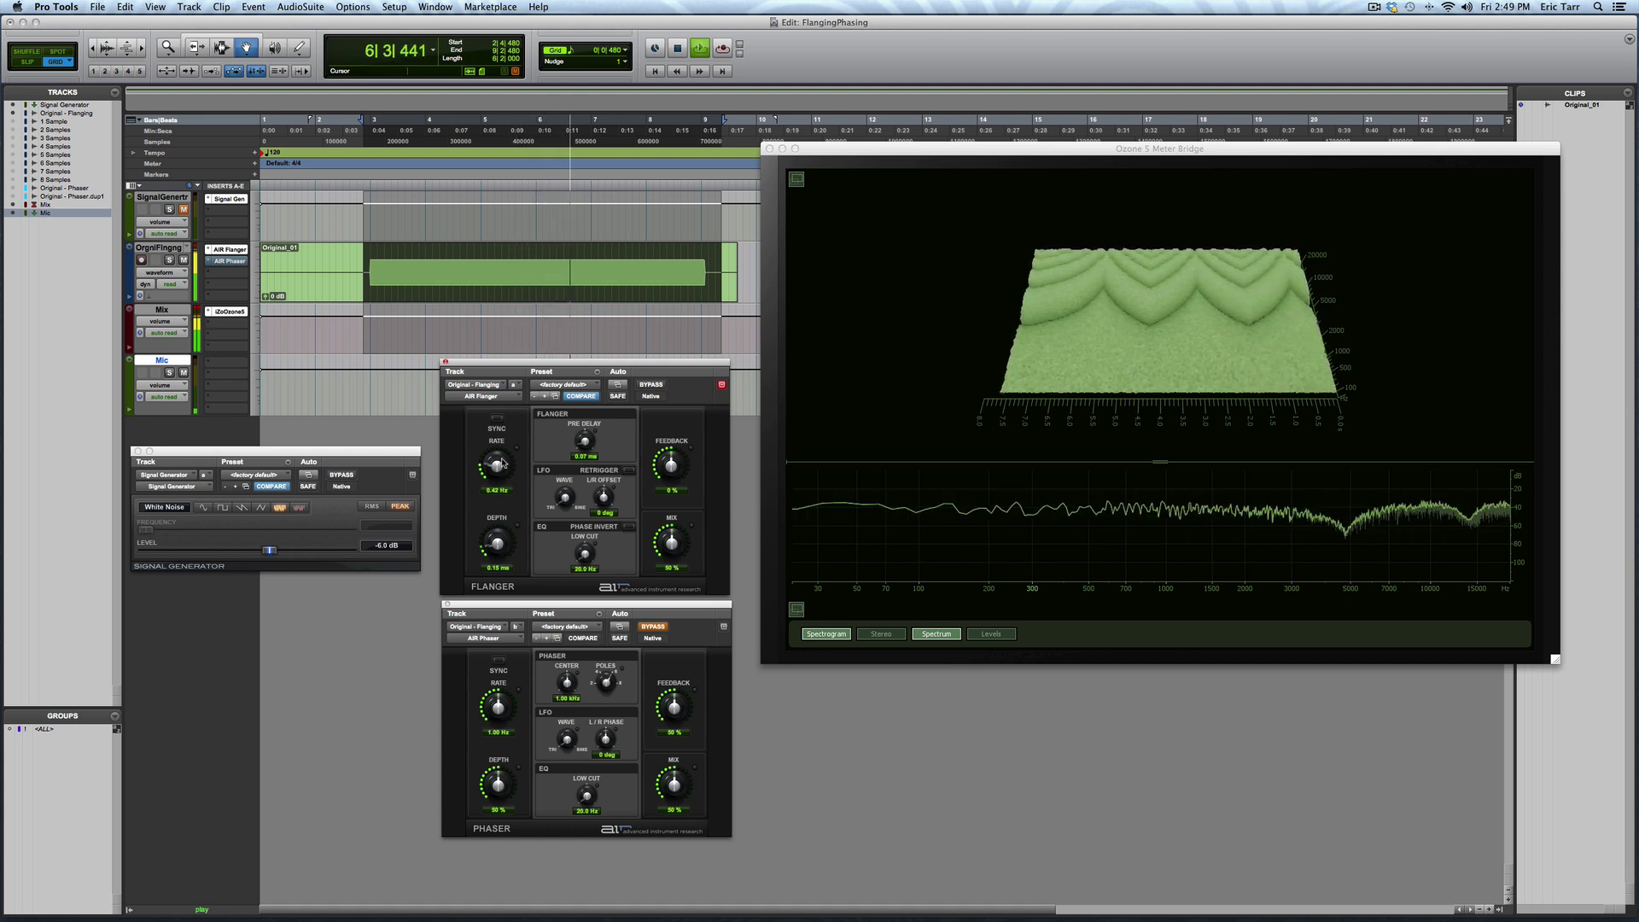
key("space")
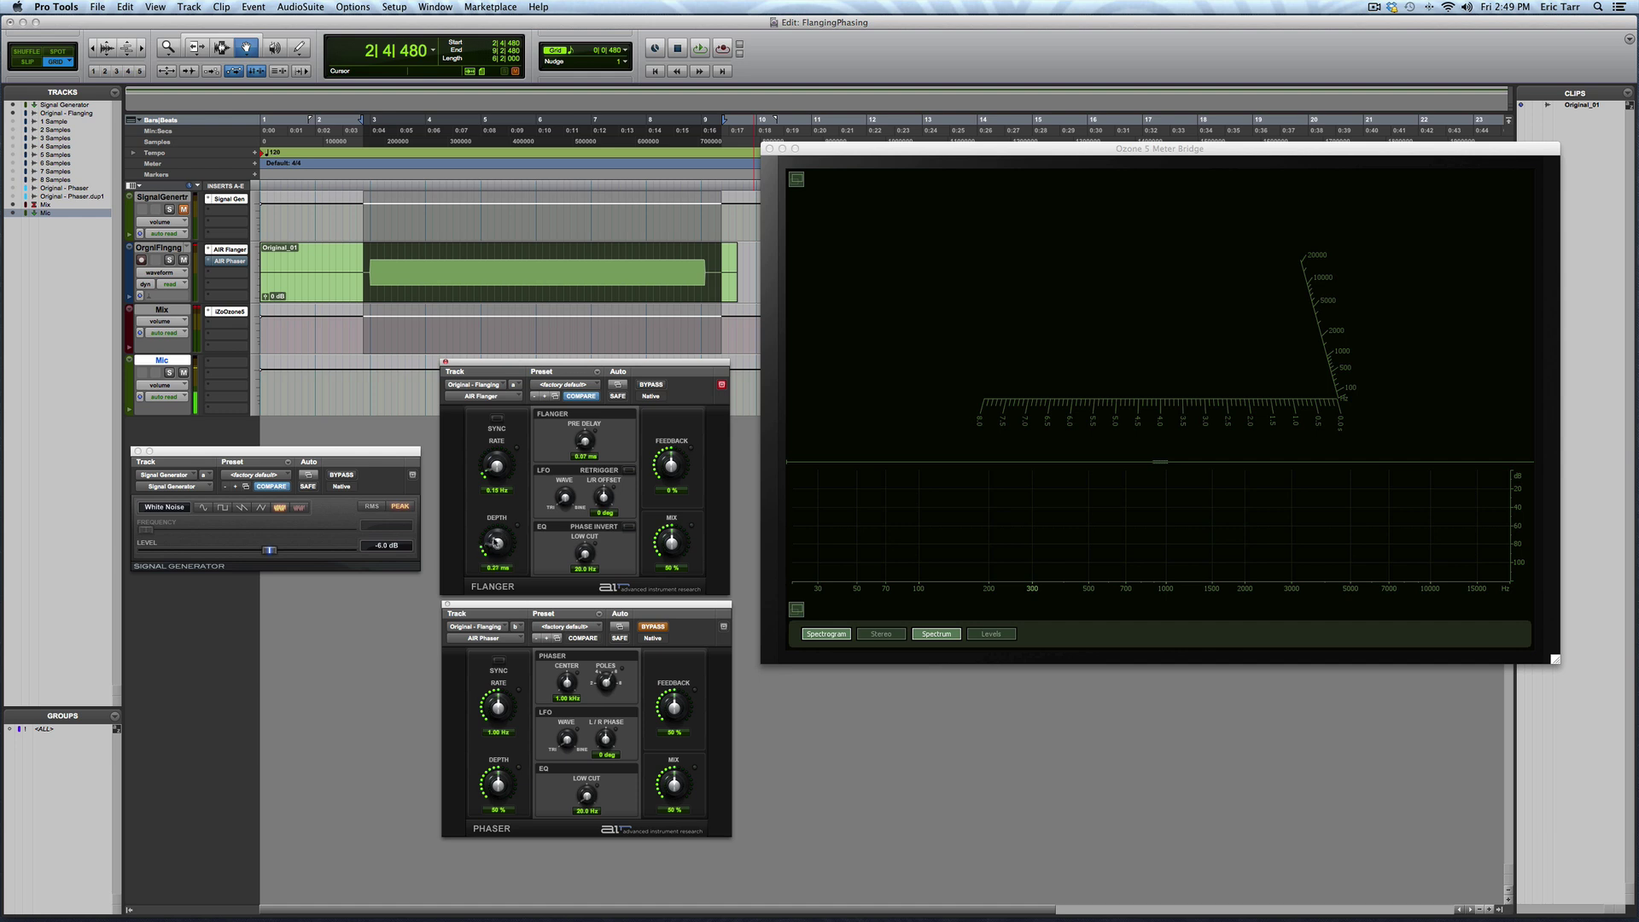
Increase the flanger depth to about 0.97 ms and play the noise to hear the deeper sweep
left_click_drag(496, 542, 499, 554)
key("space")
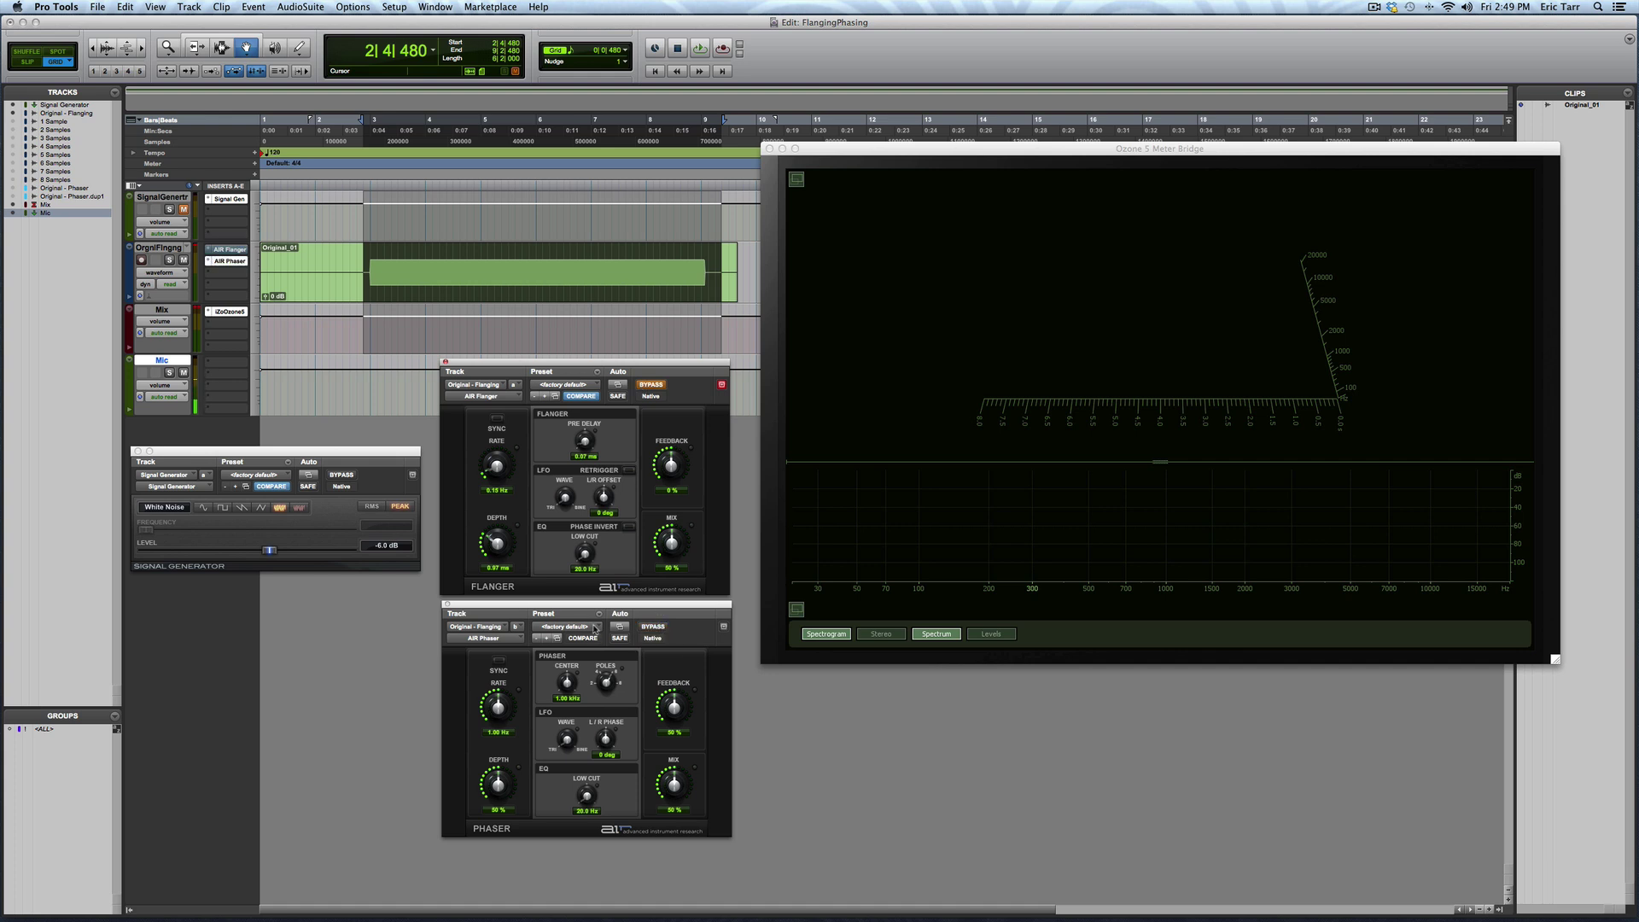
Switch on the AIR Phaser and play the noise through it, then stop
left_click(606, 683)
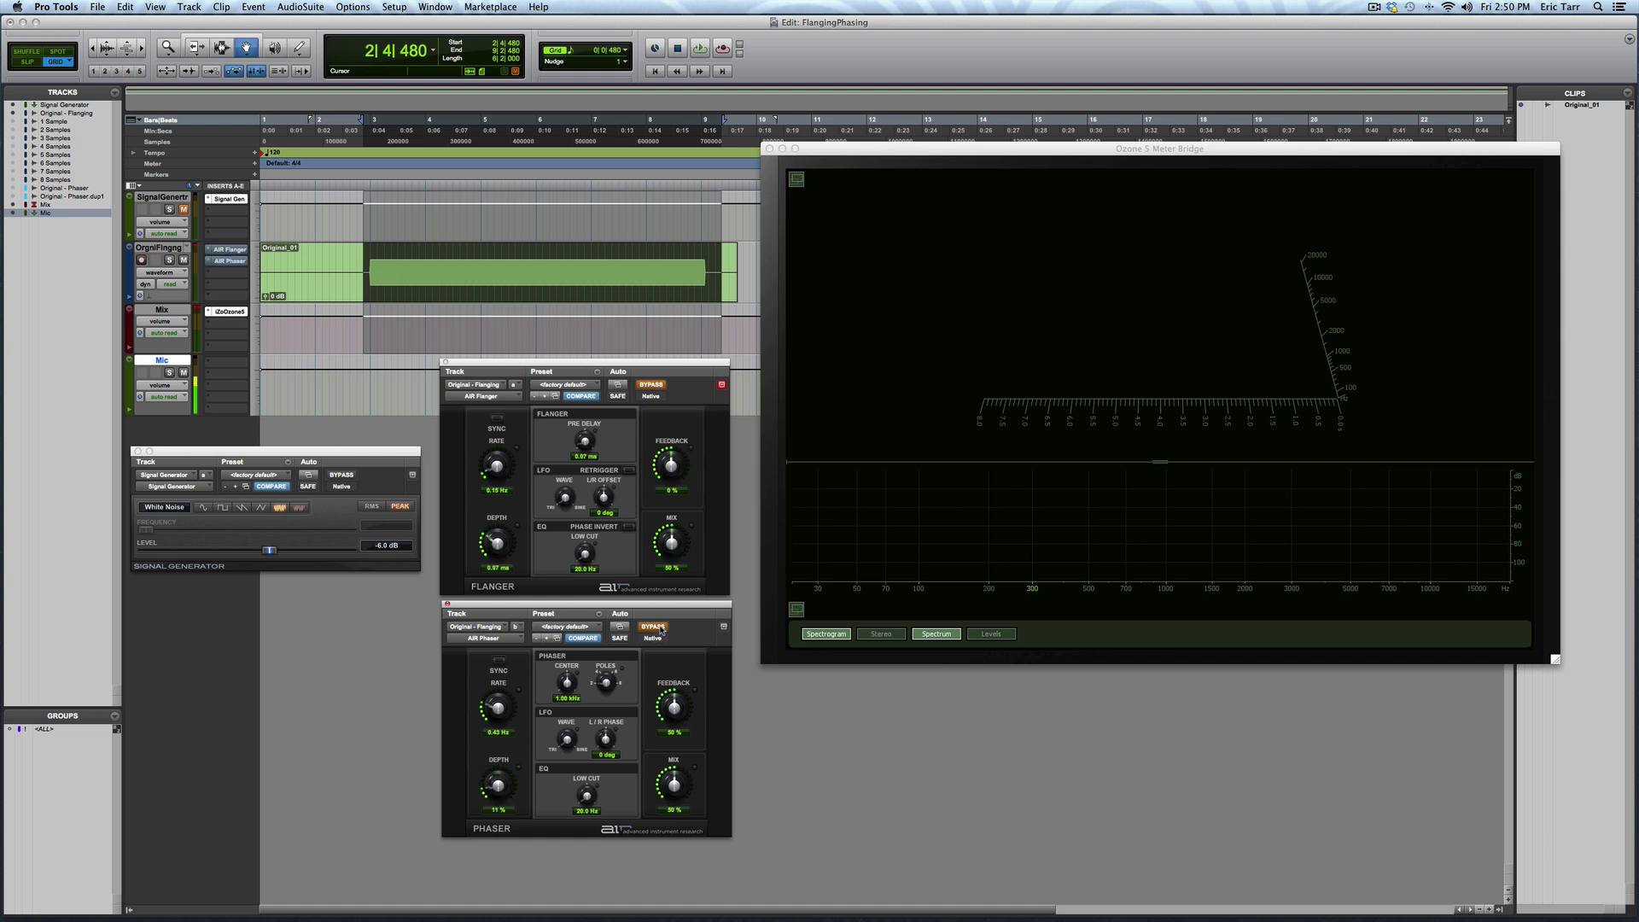
key("space")
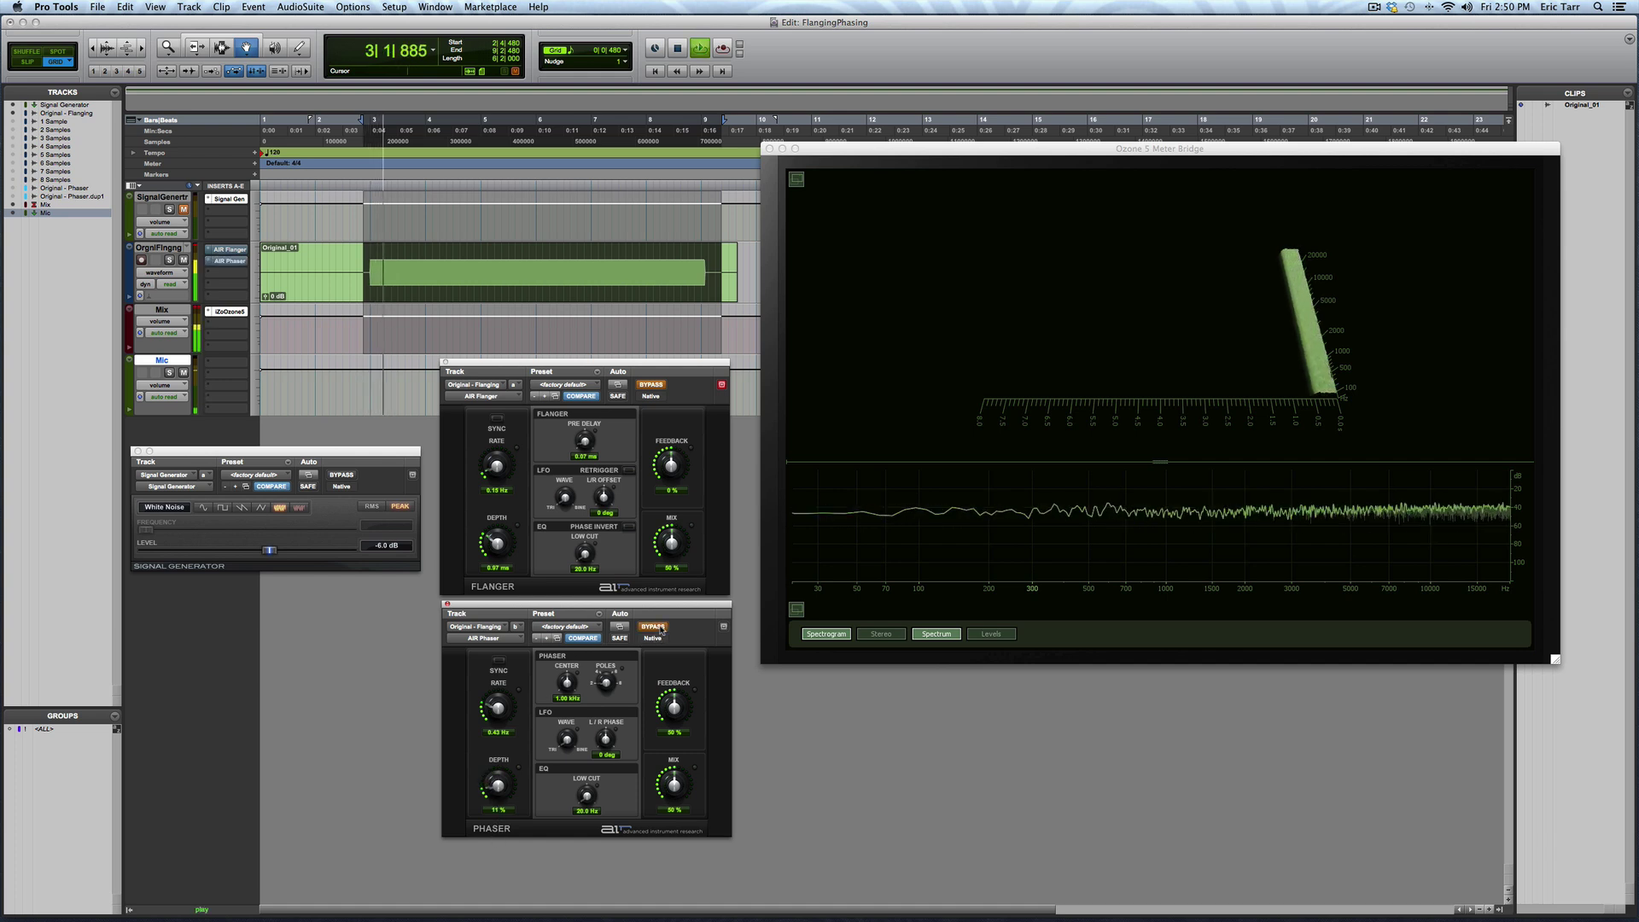
left_click(653, 627)
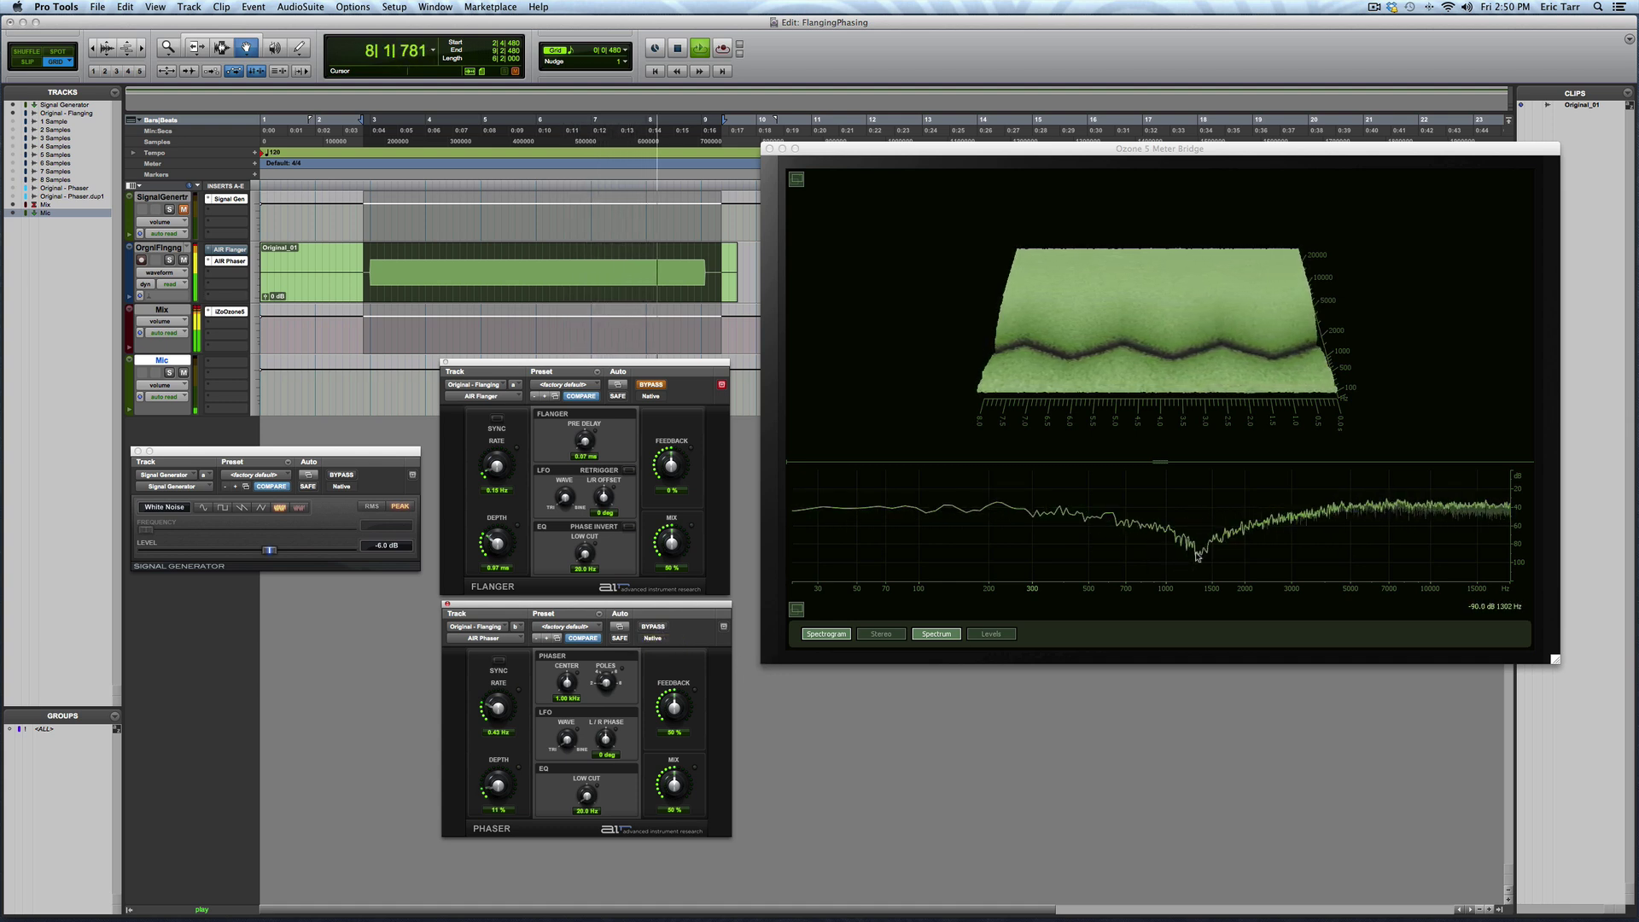
key("space")
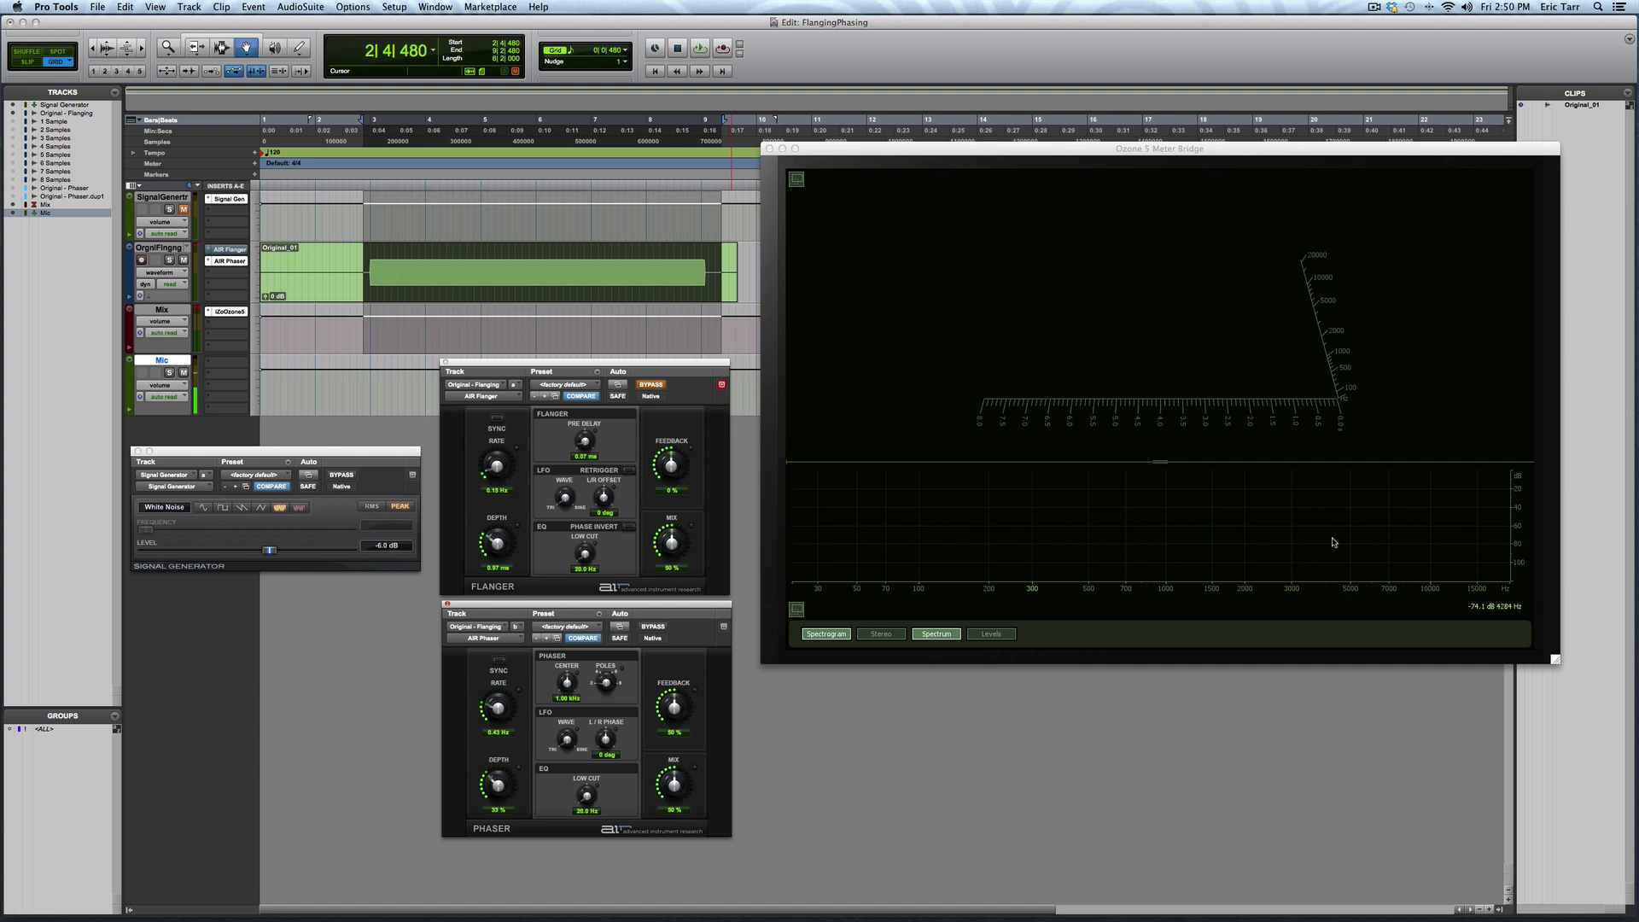
Raise the phaser depth to 73% during playback, then replay the noise
key("space")
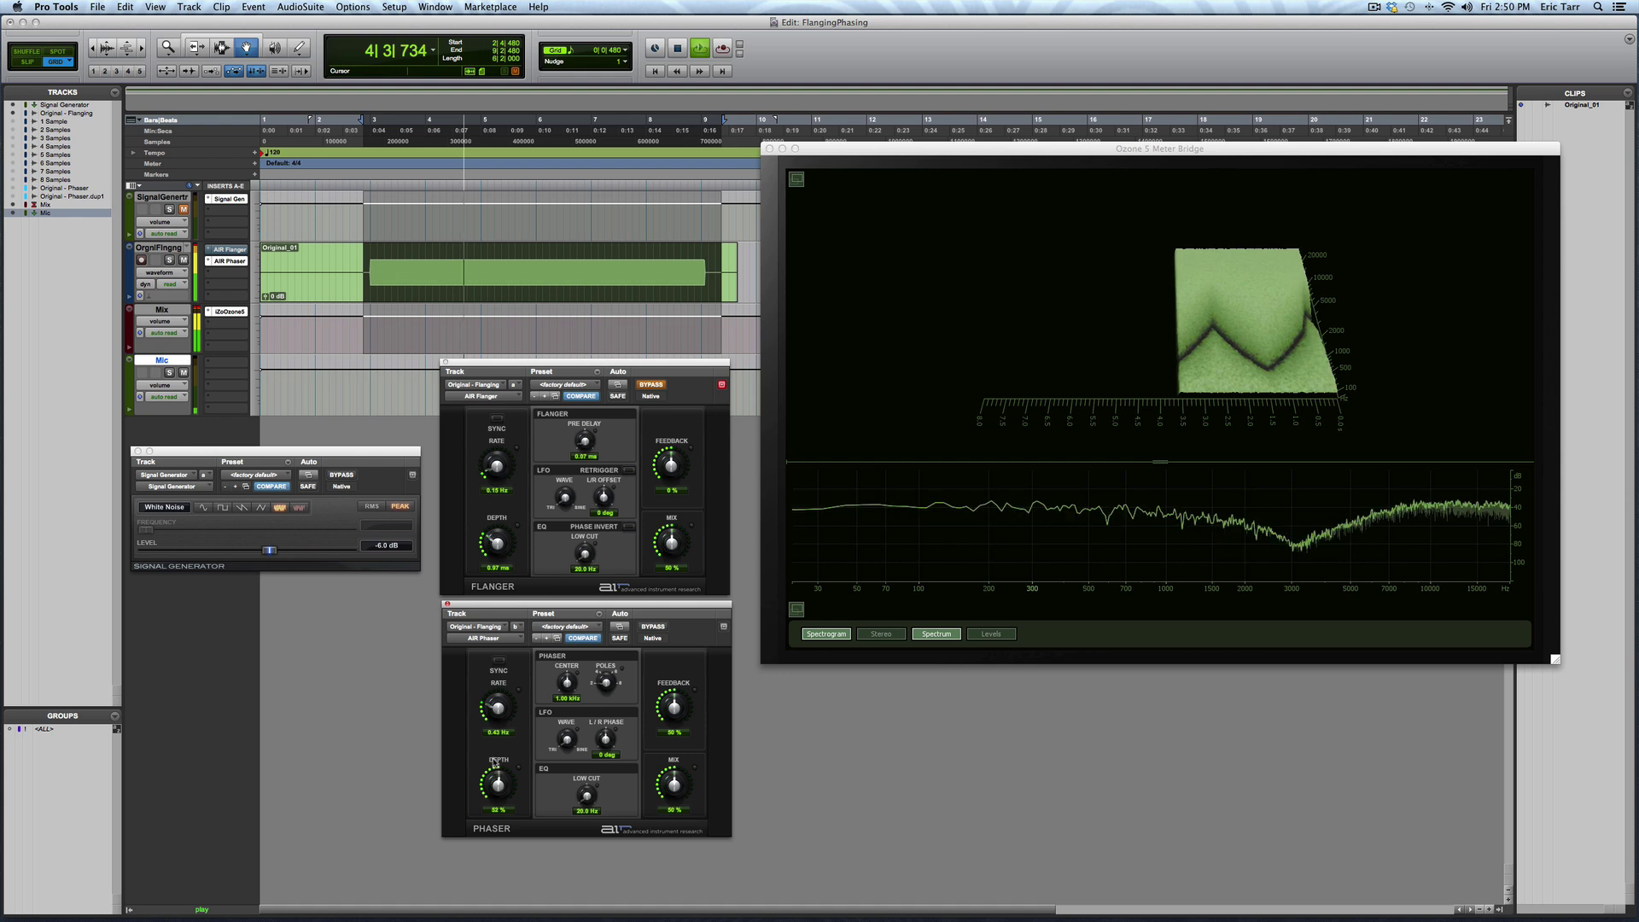
left_click_drag(502, 748, 499, 815)
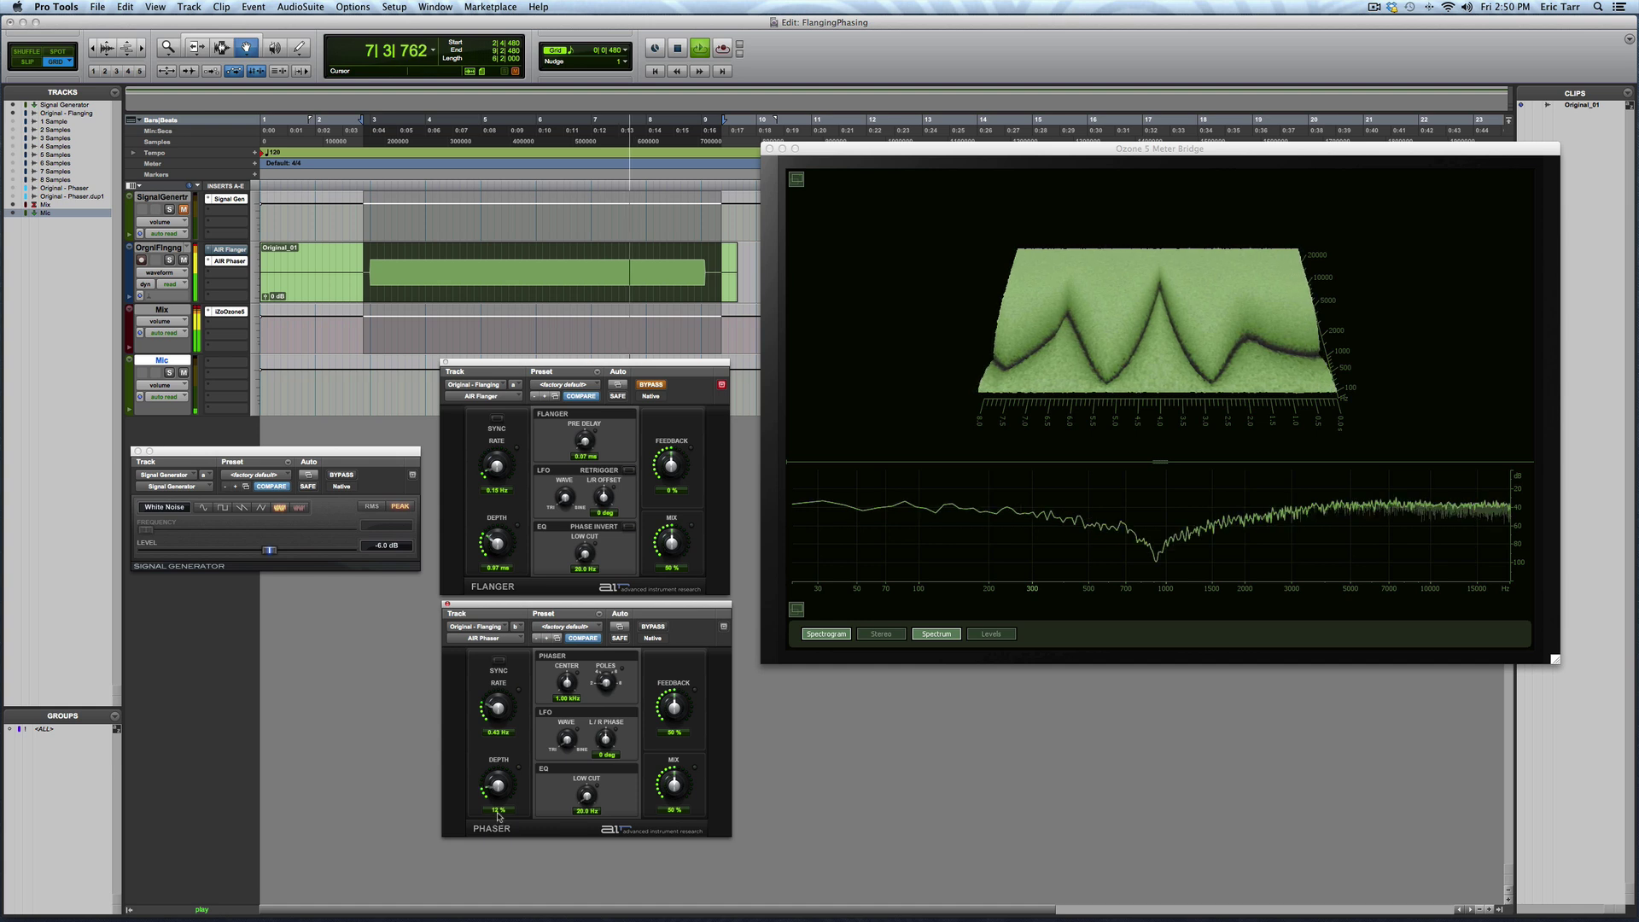
key("space")
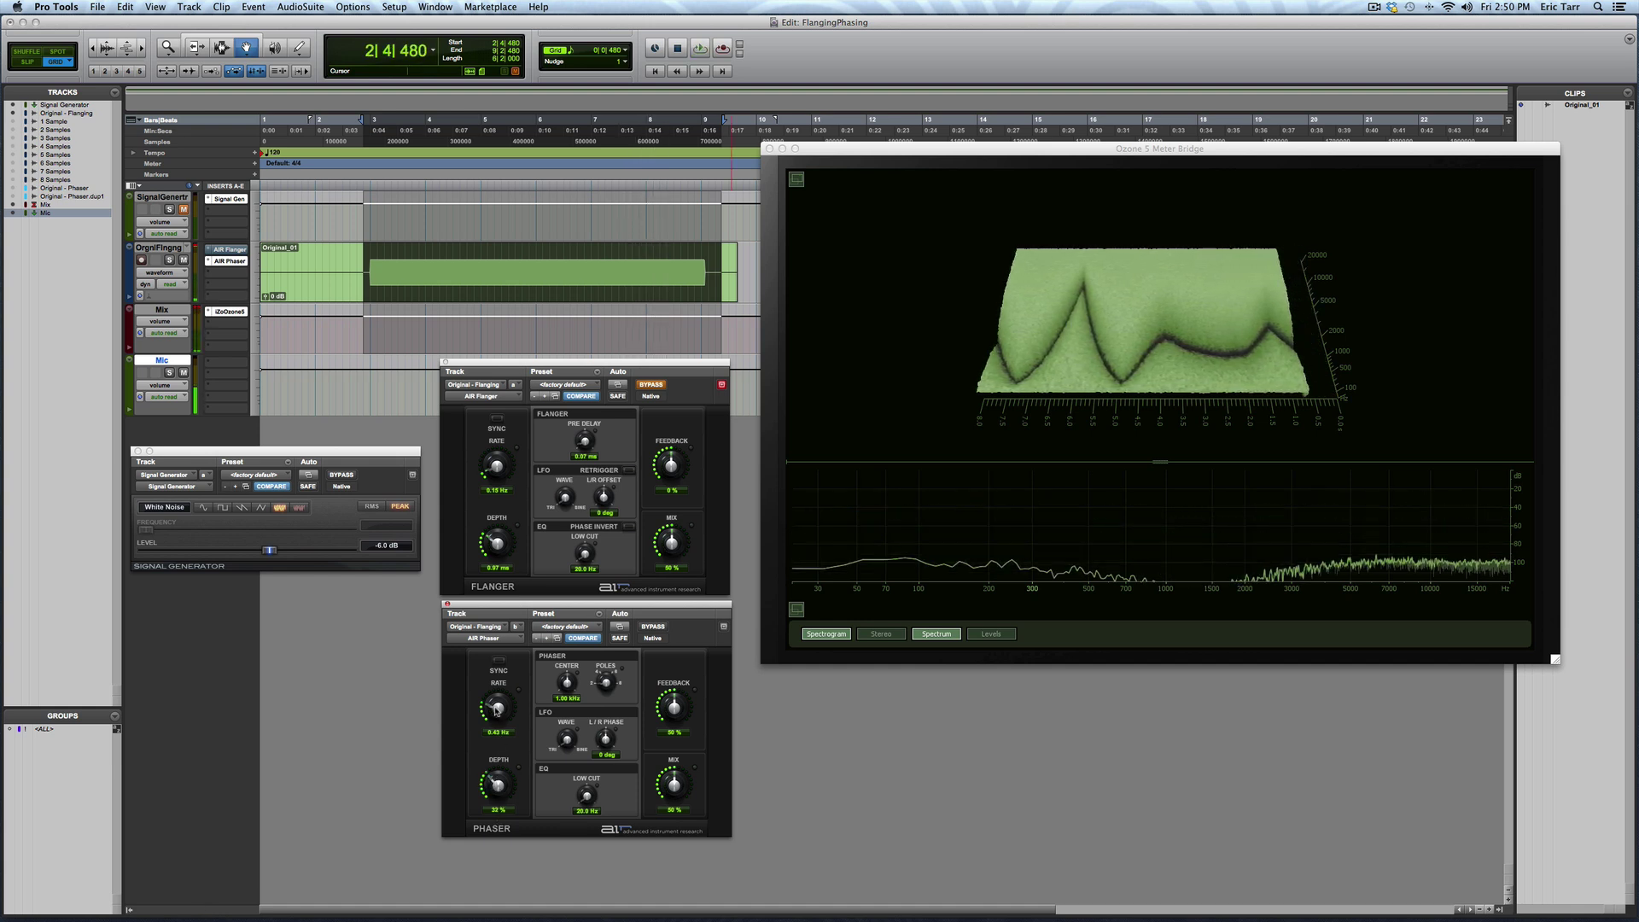
key("space")
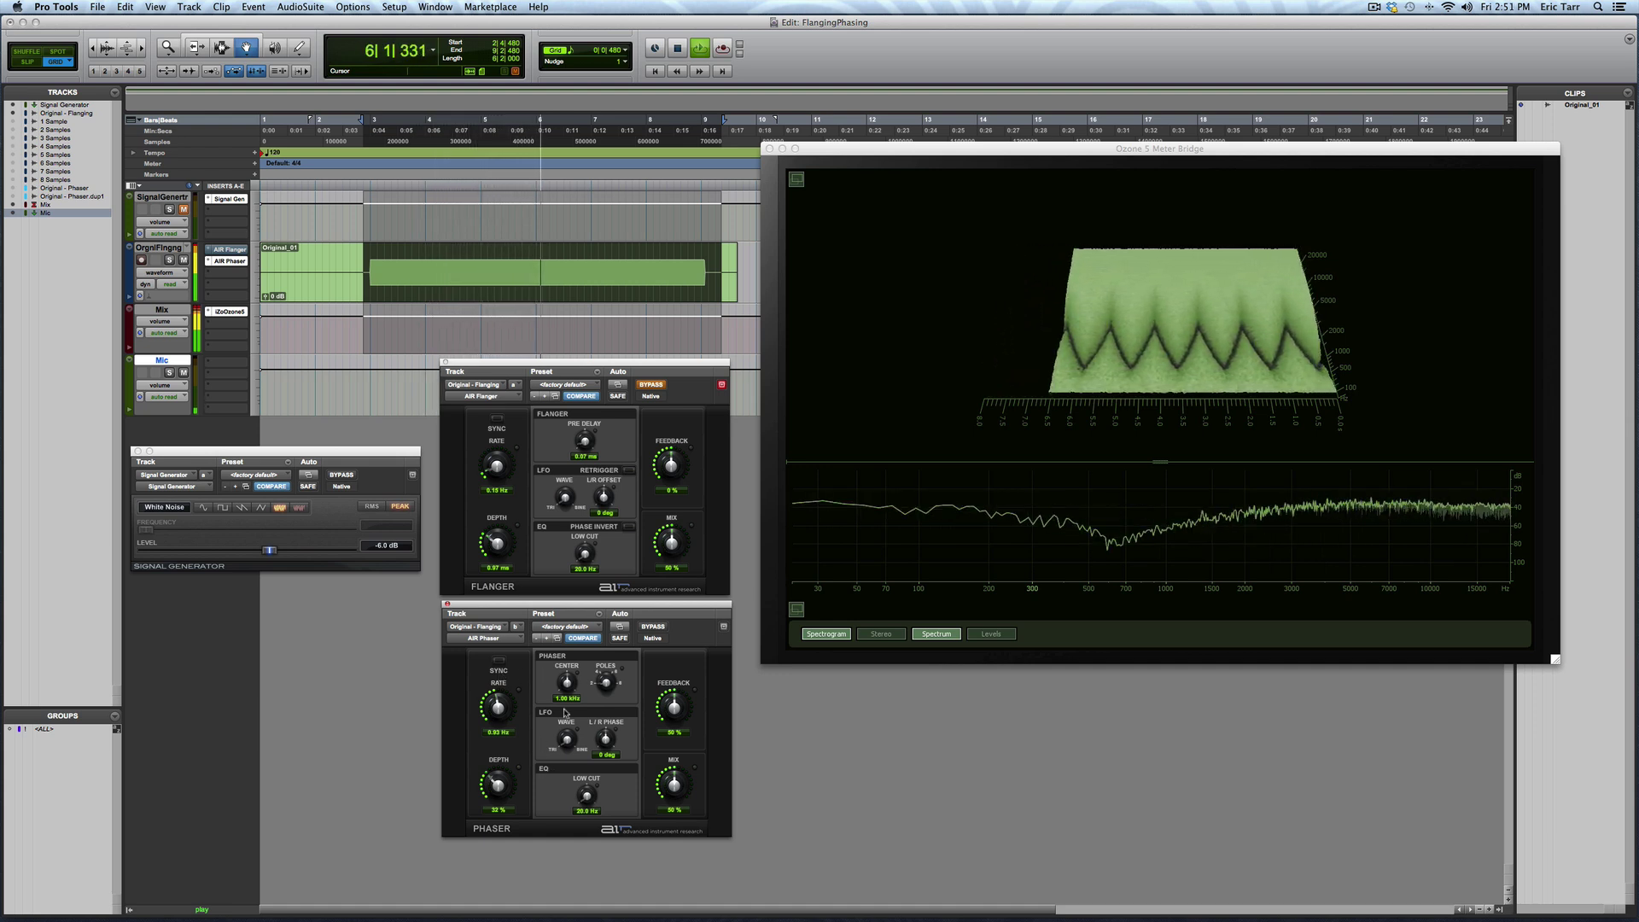
Replay the phased noise several times, comparing the extra spectrogram notches from additional poles
key("space")
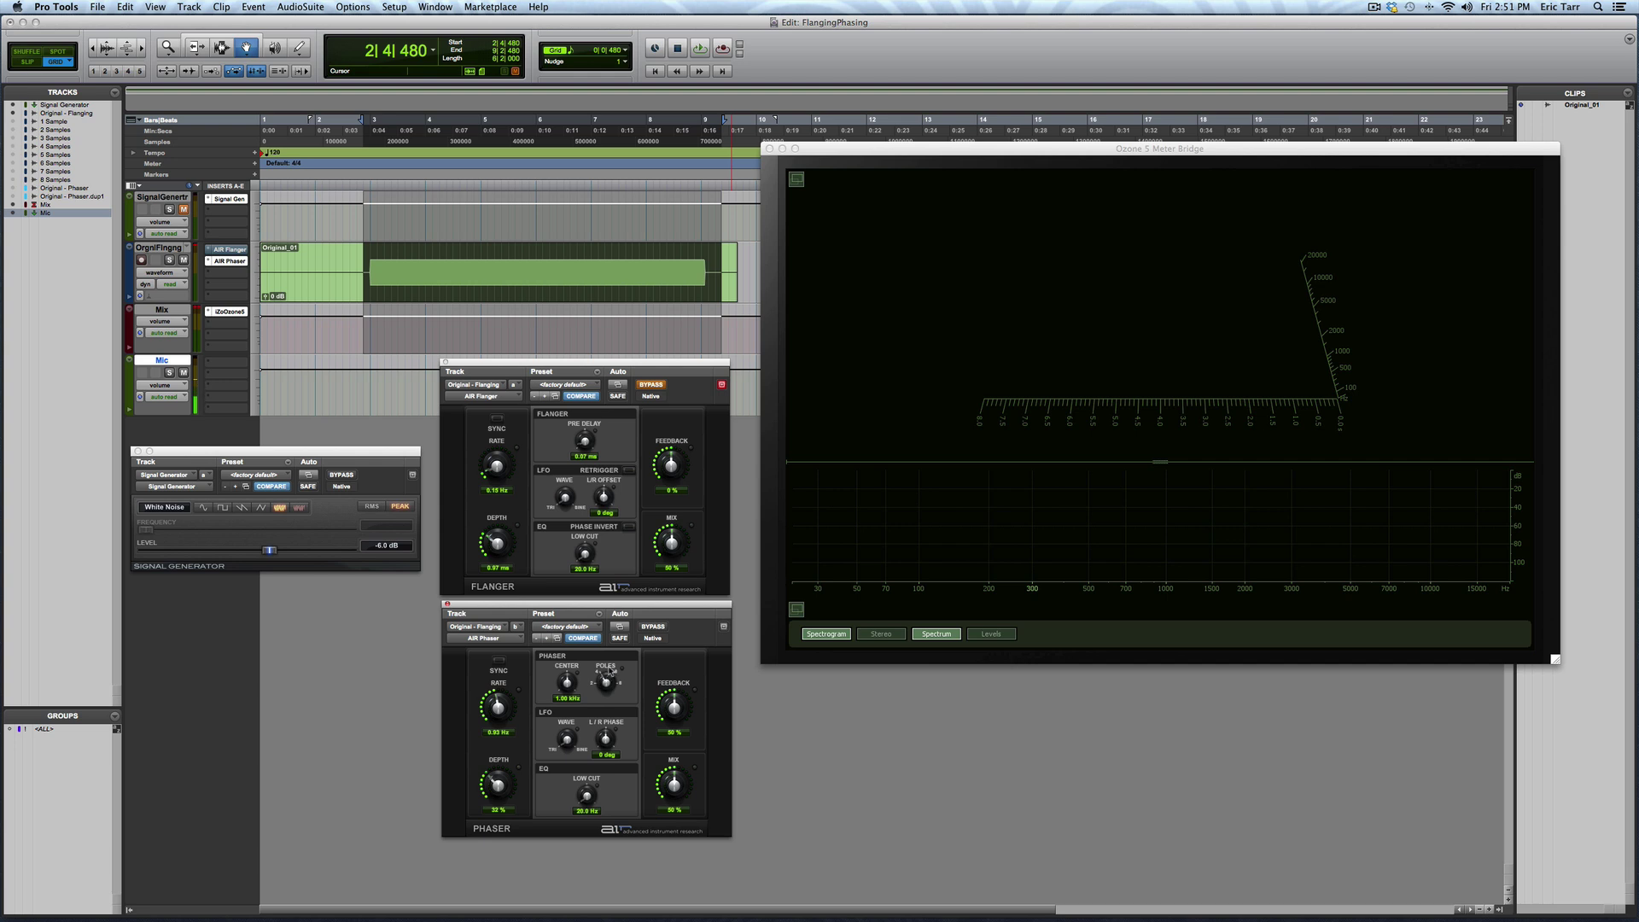
key("space")
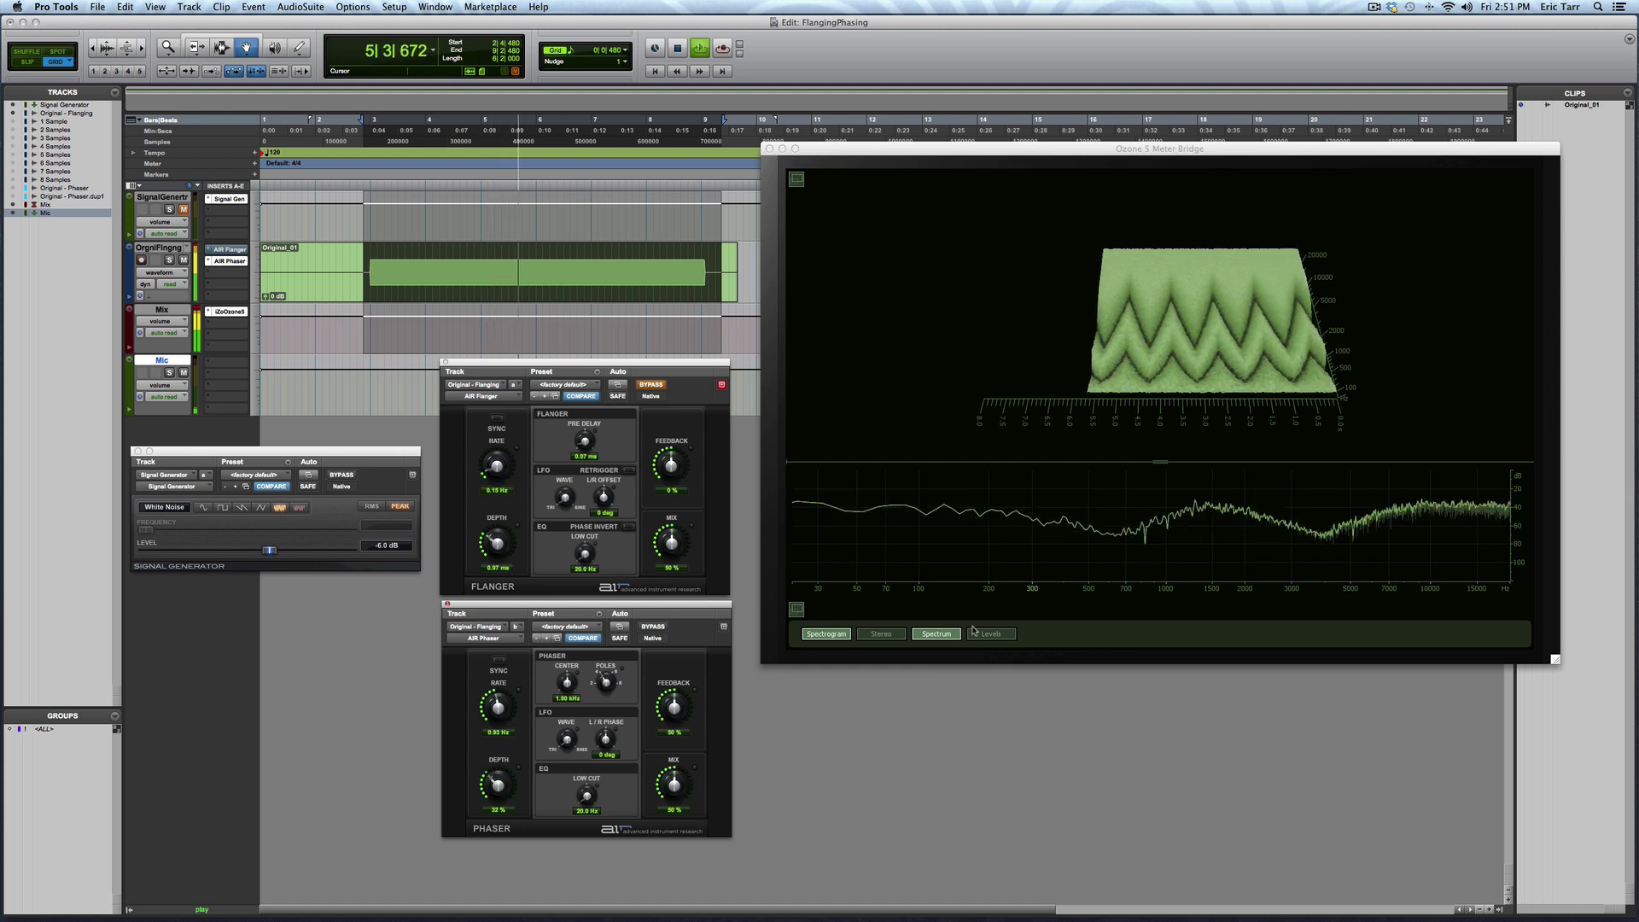
key("space")
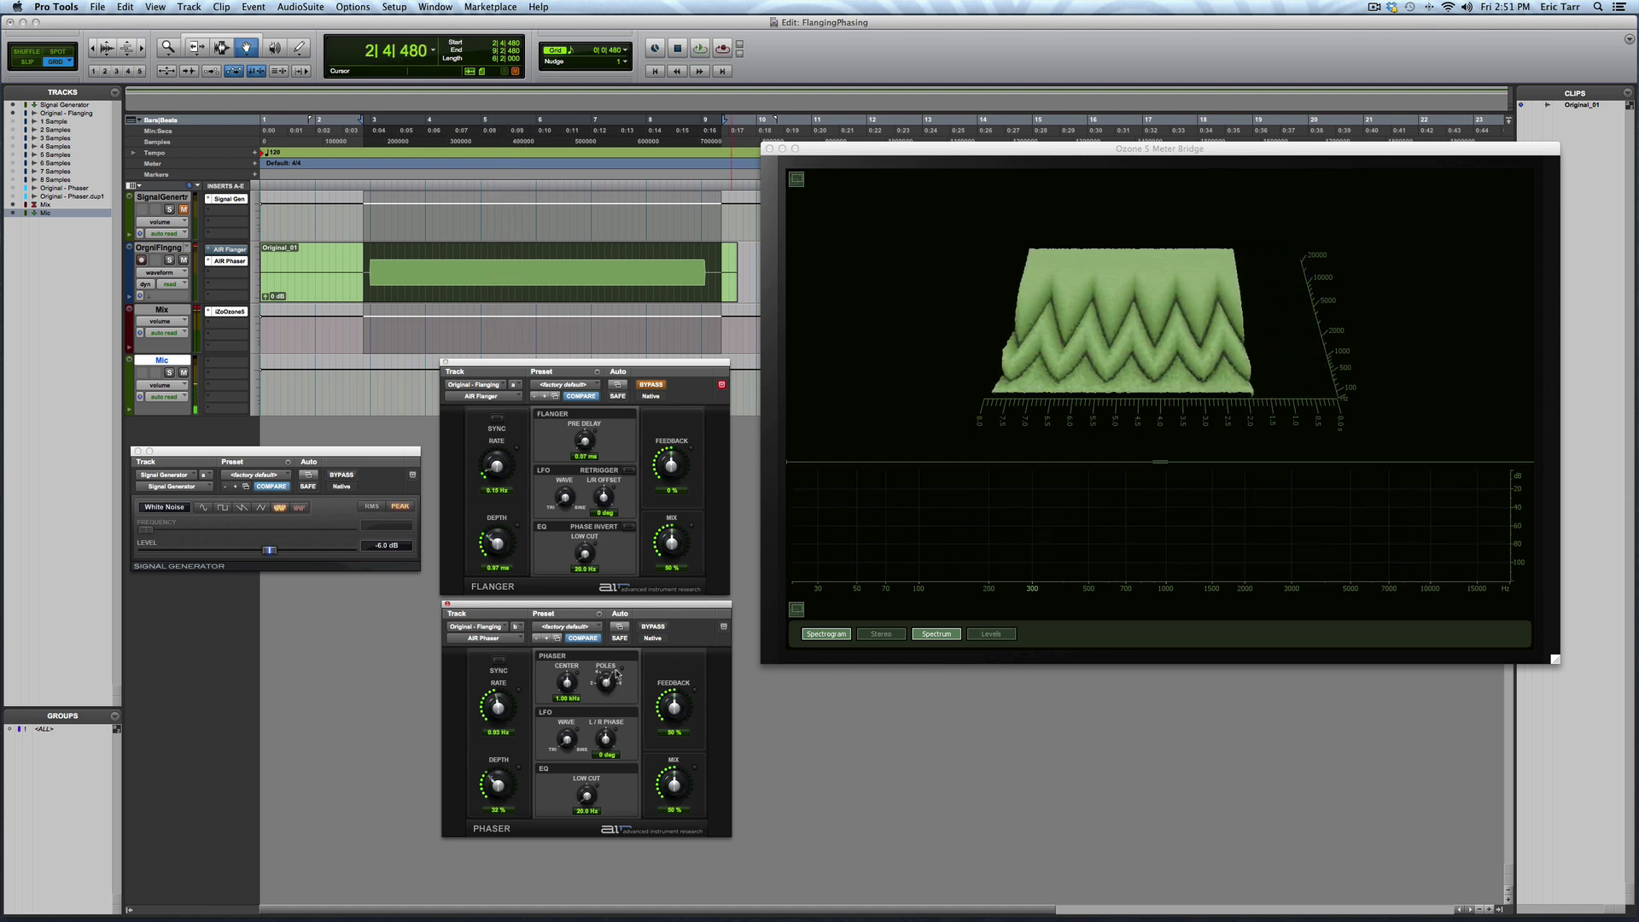
key("space")
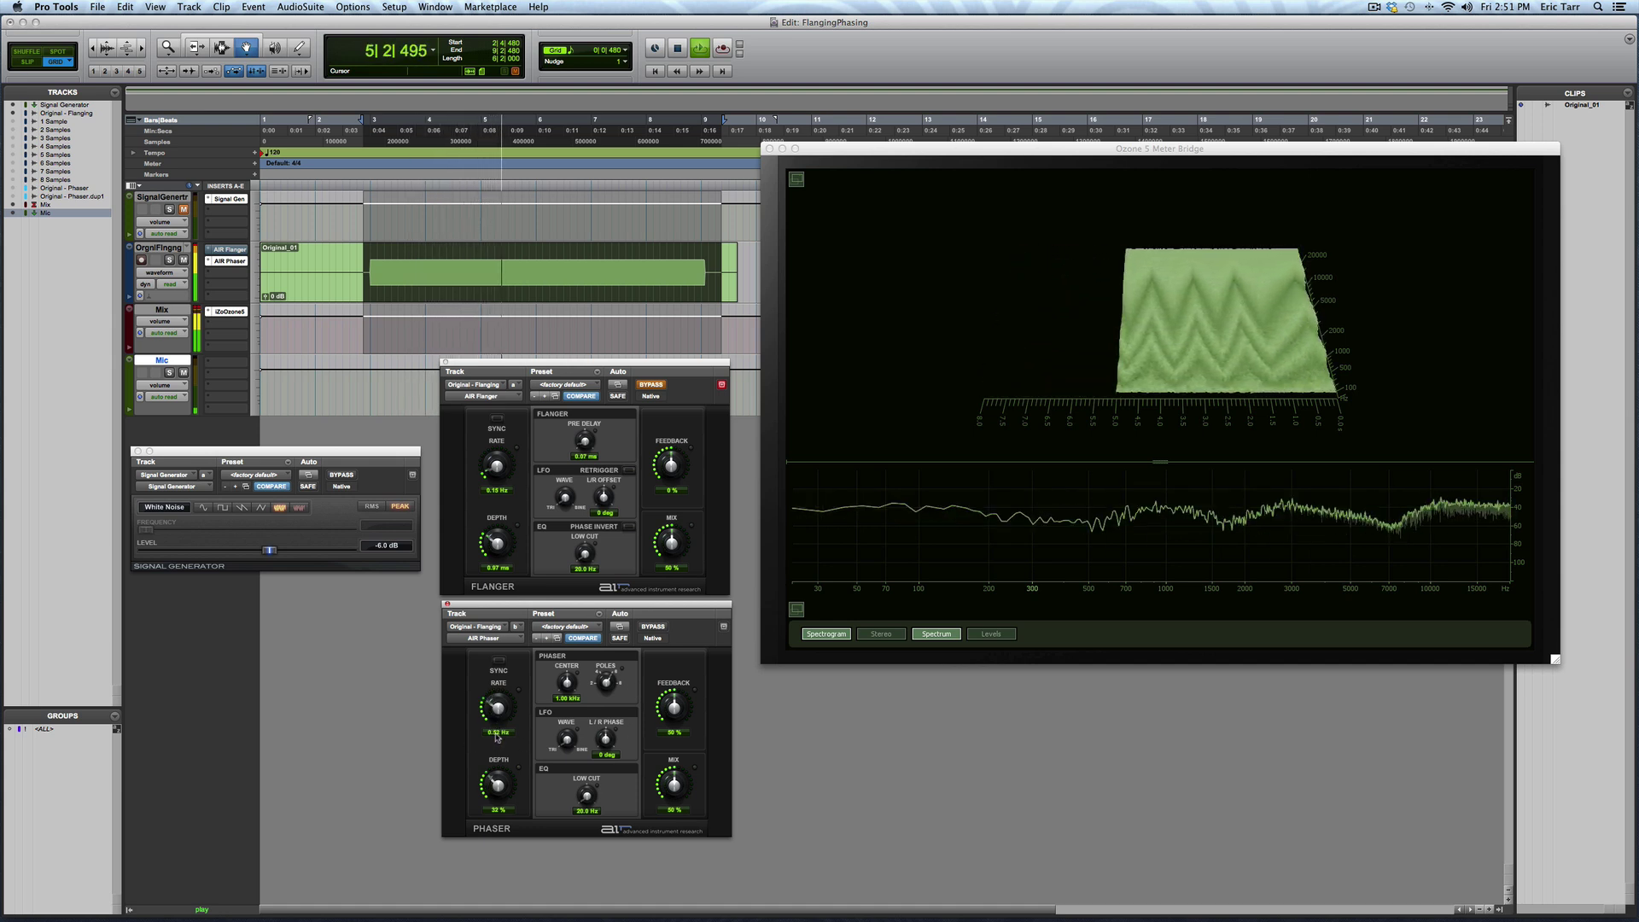
key("space")
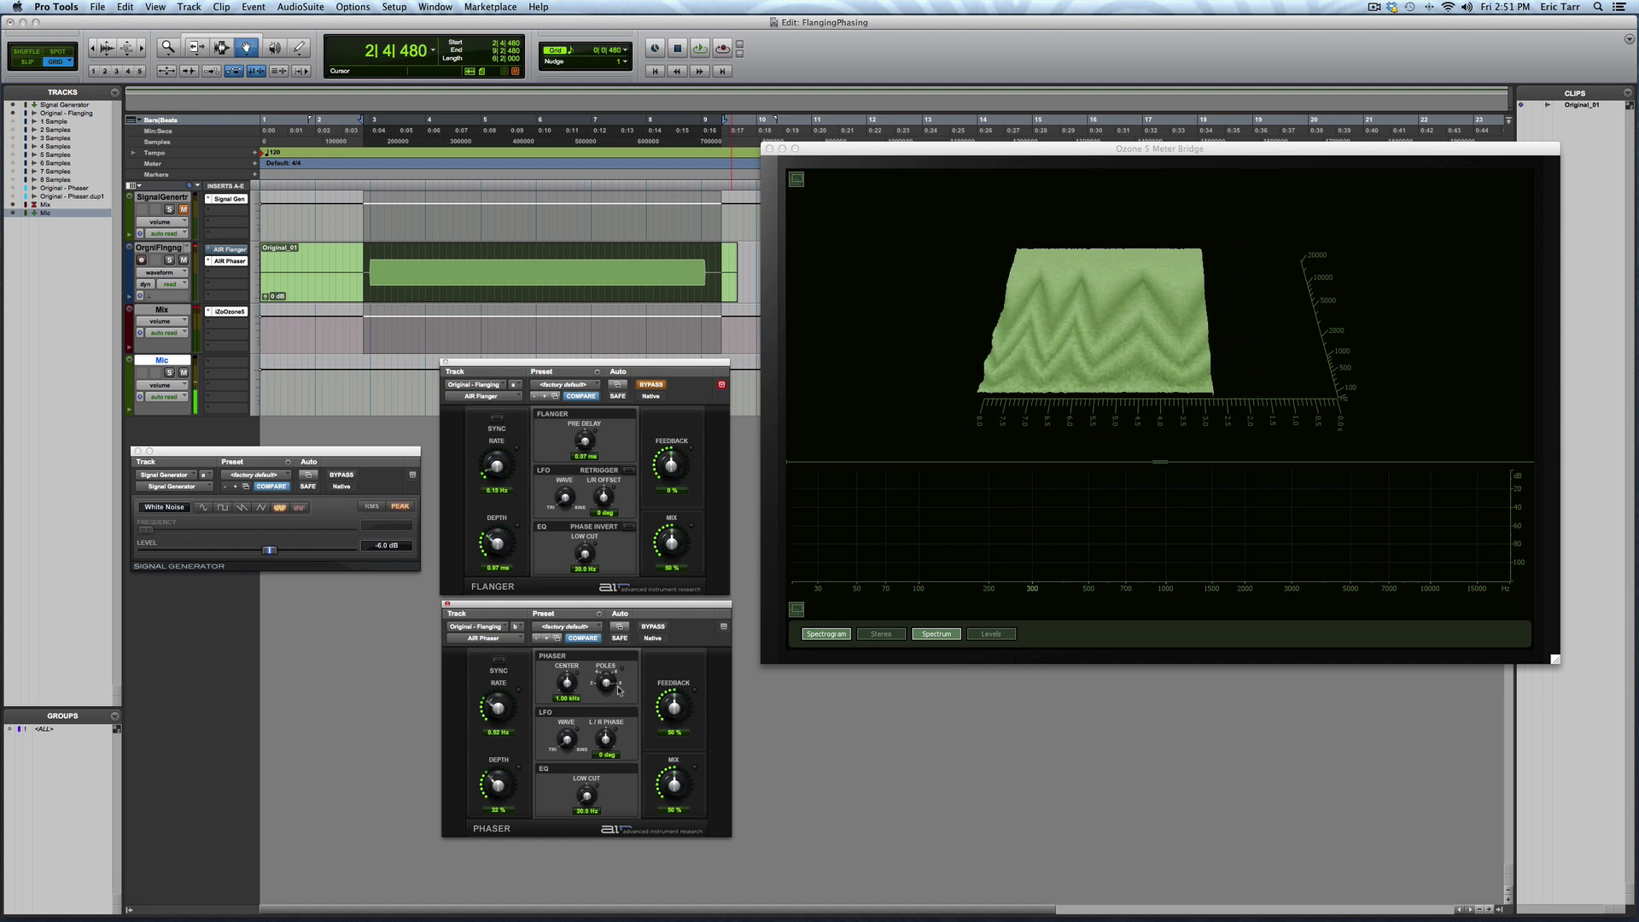
key("space")
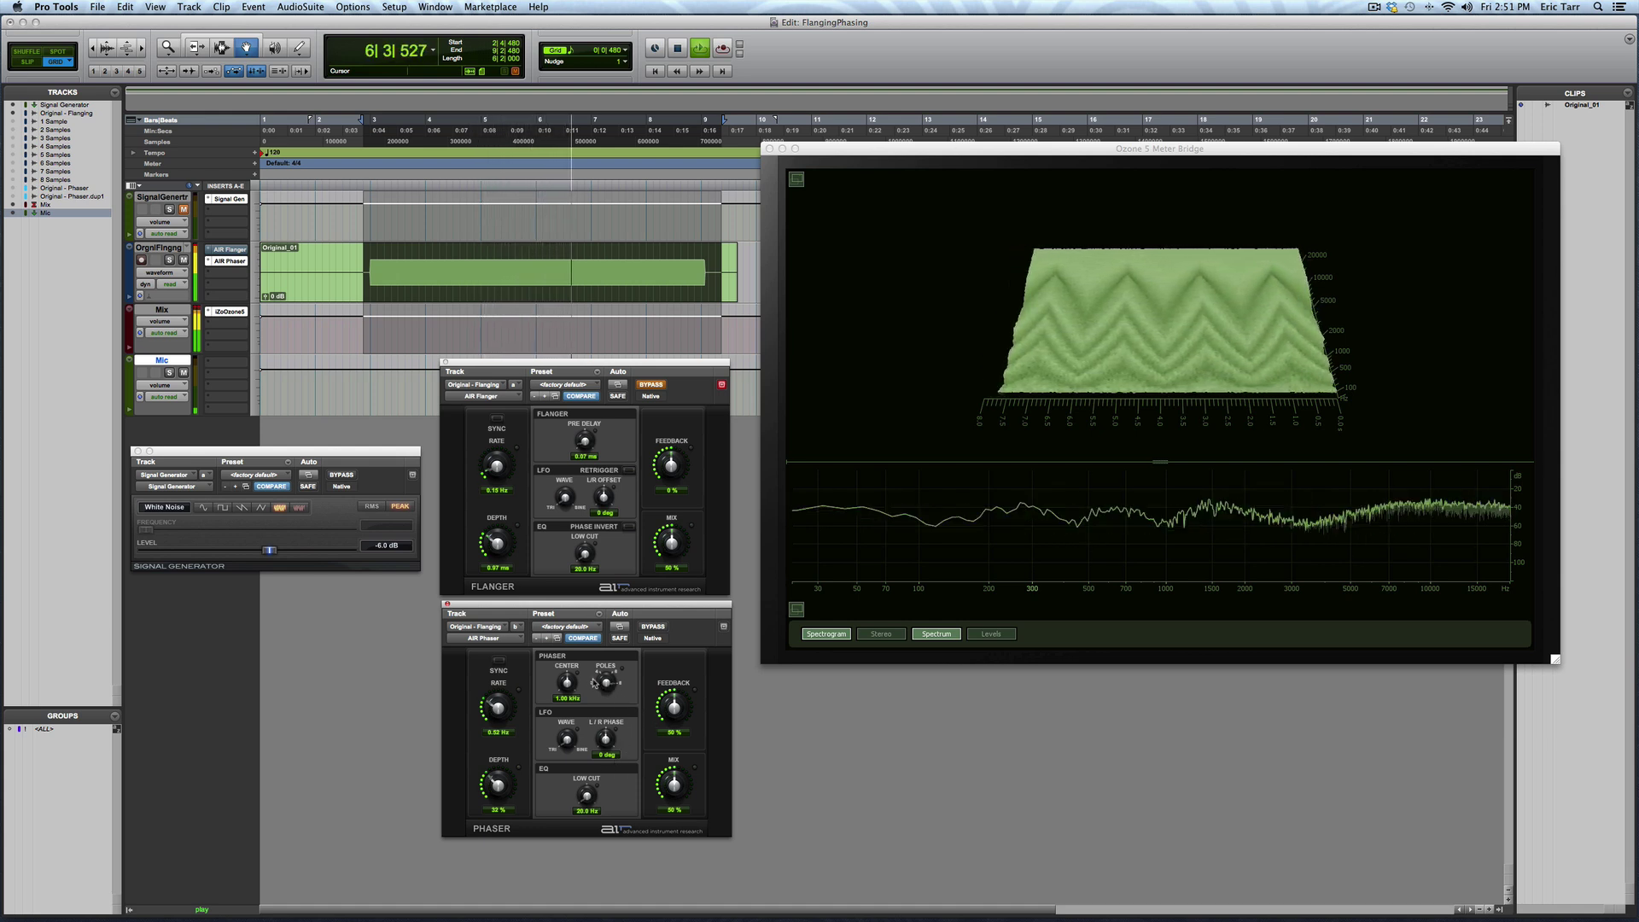
key("space")
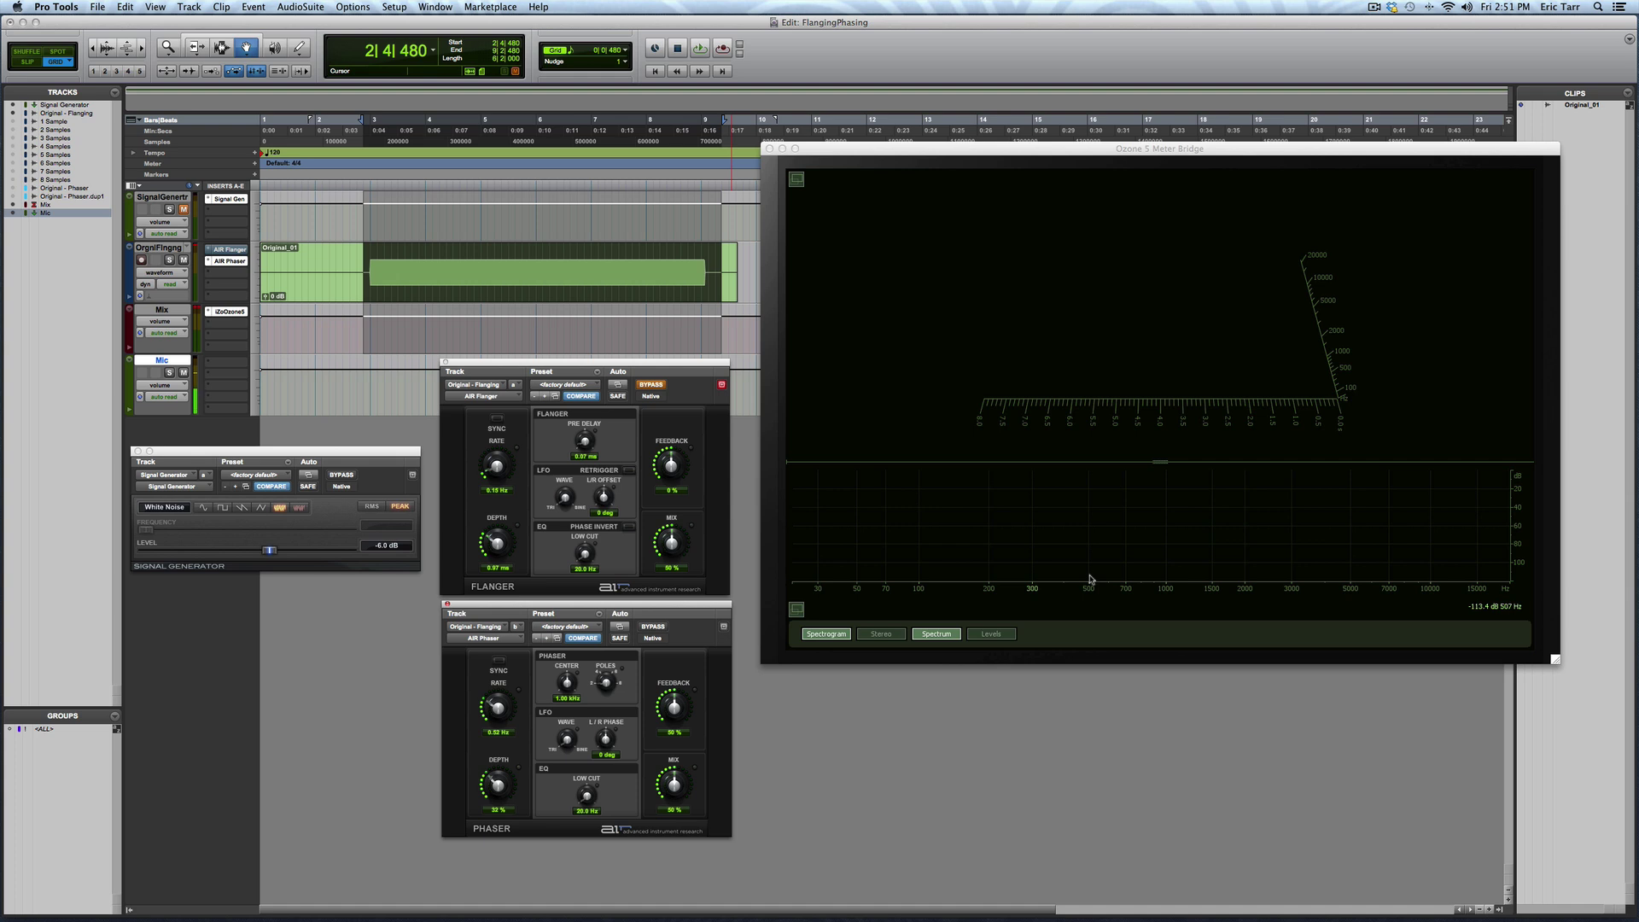
During playback, push the phaser feedback up to about 94%, drop it to 0%, then stop
key("space")
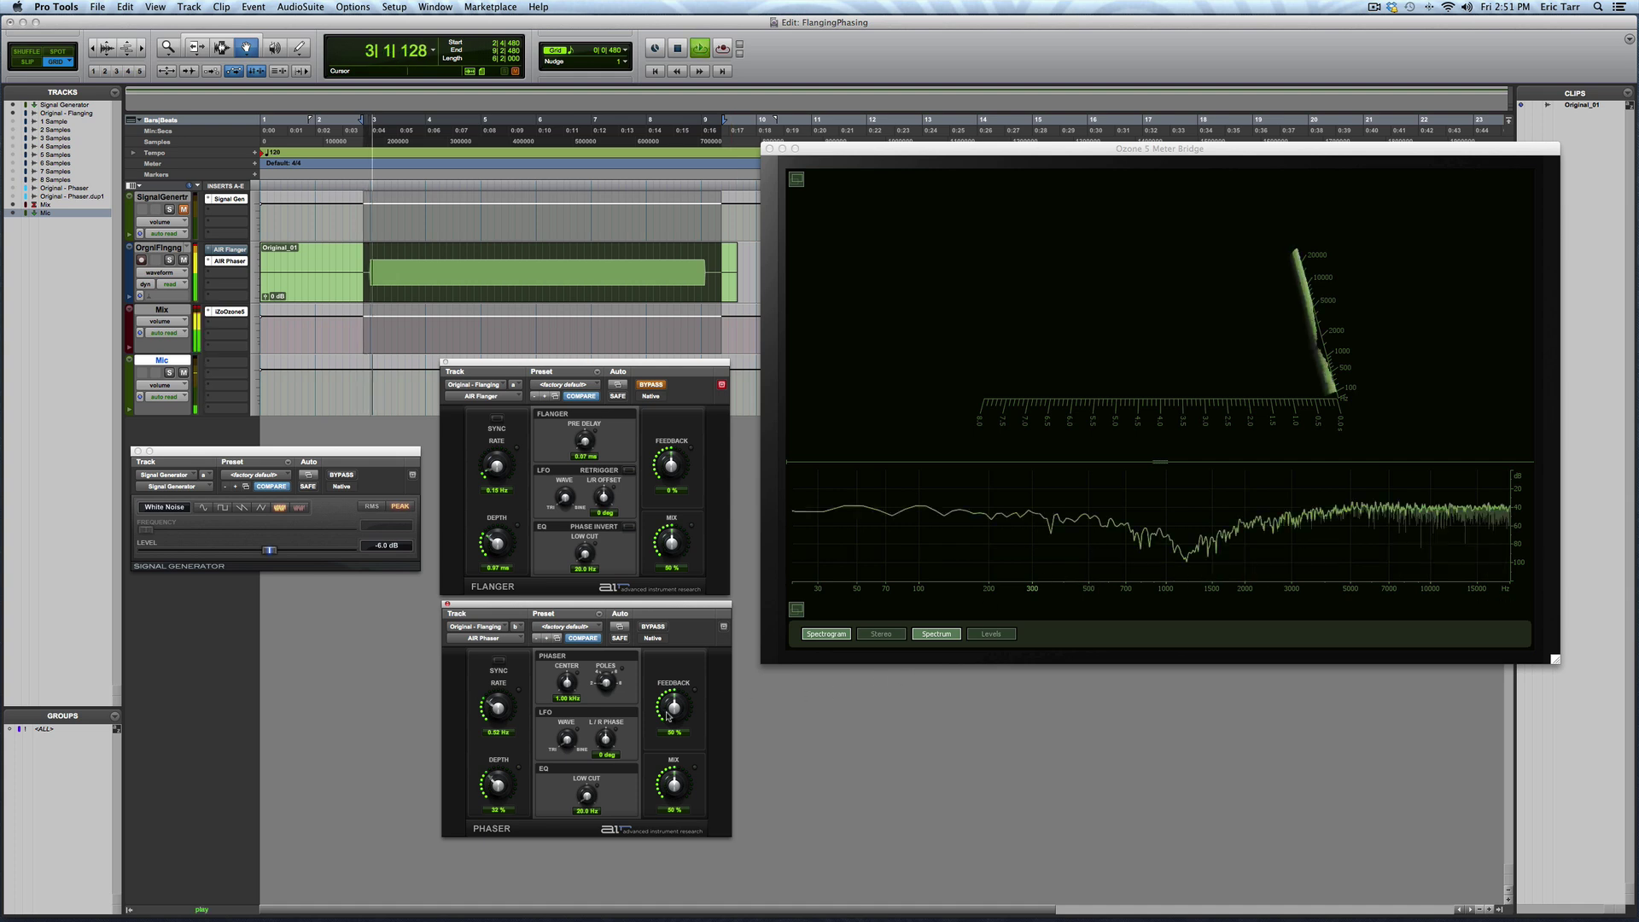
left_click_drag(674, 707, 688, 647)
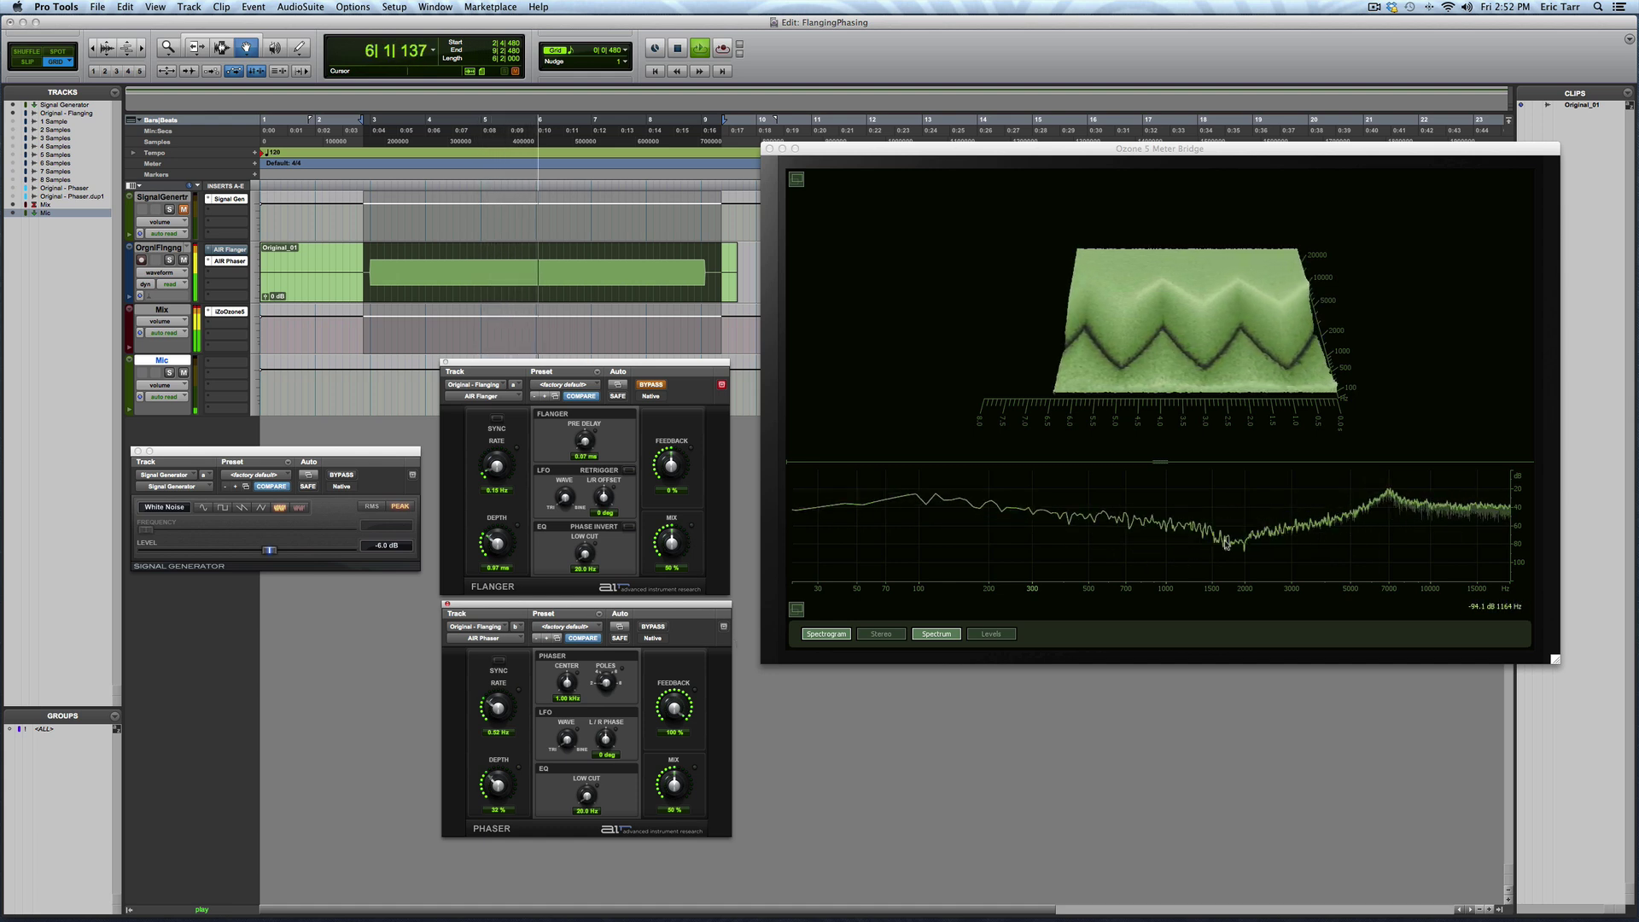
mouse_move(678, 713)
left_mouse_down()
mouse_move(678, 864)
mouse_move(677, 732)
left_mouse_up()
key("space")
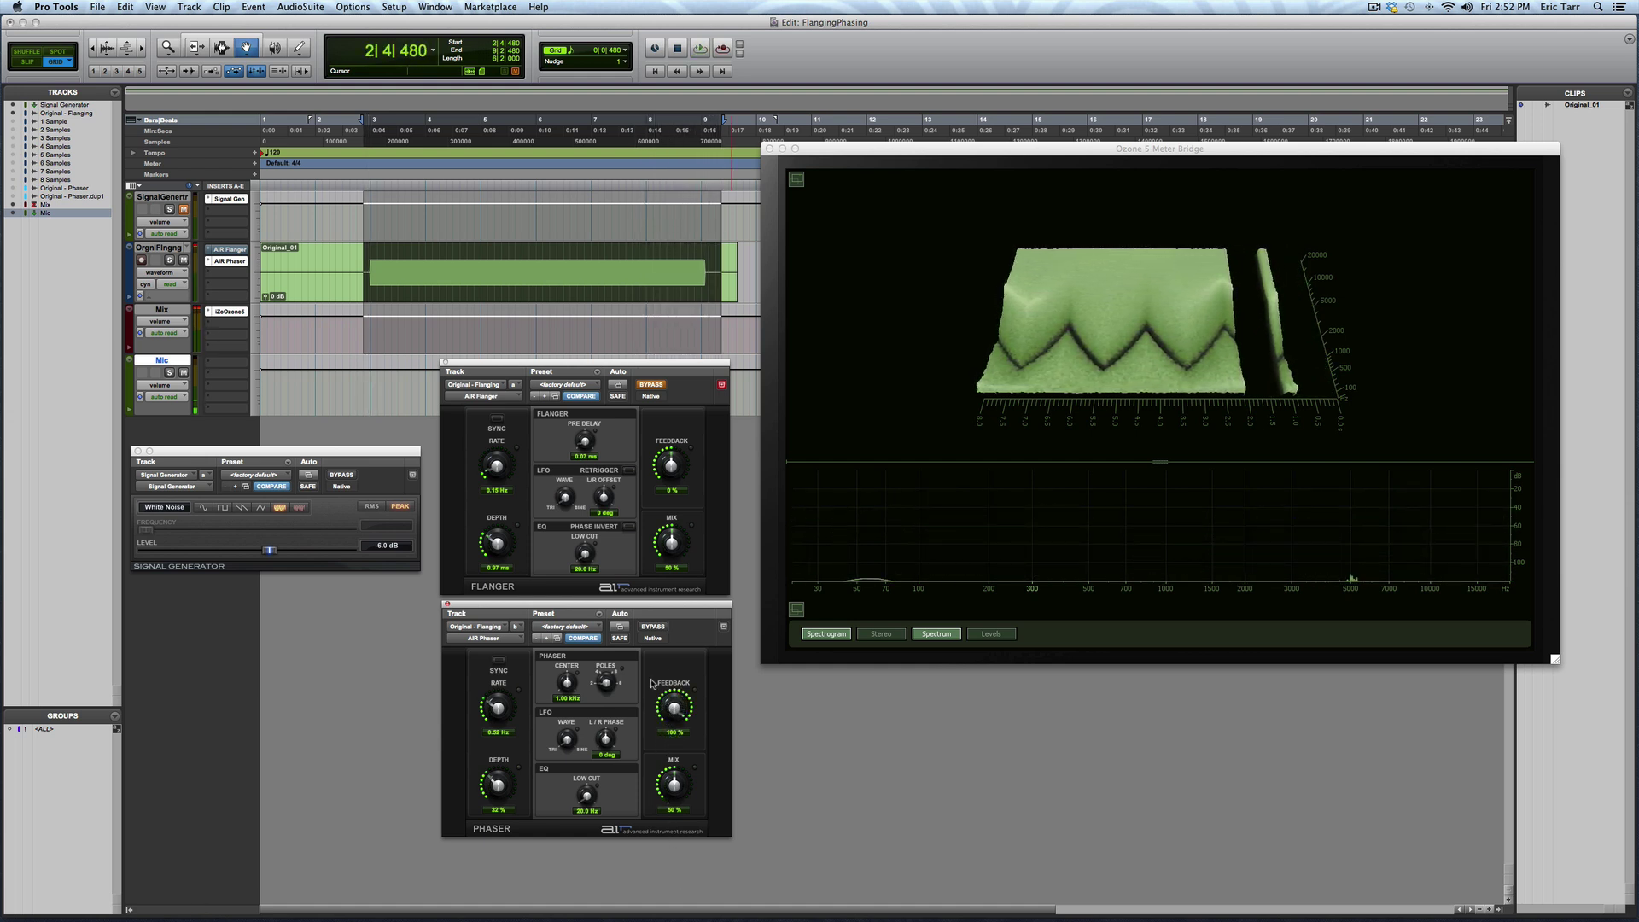
left_click(659, 627)
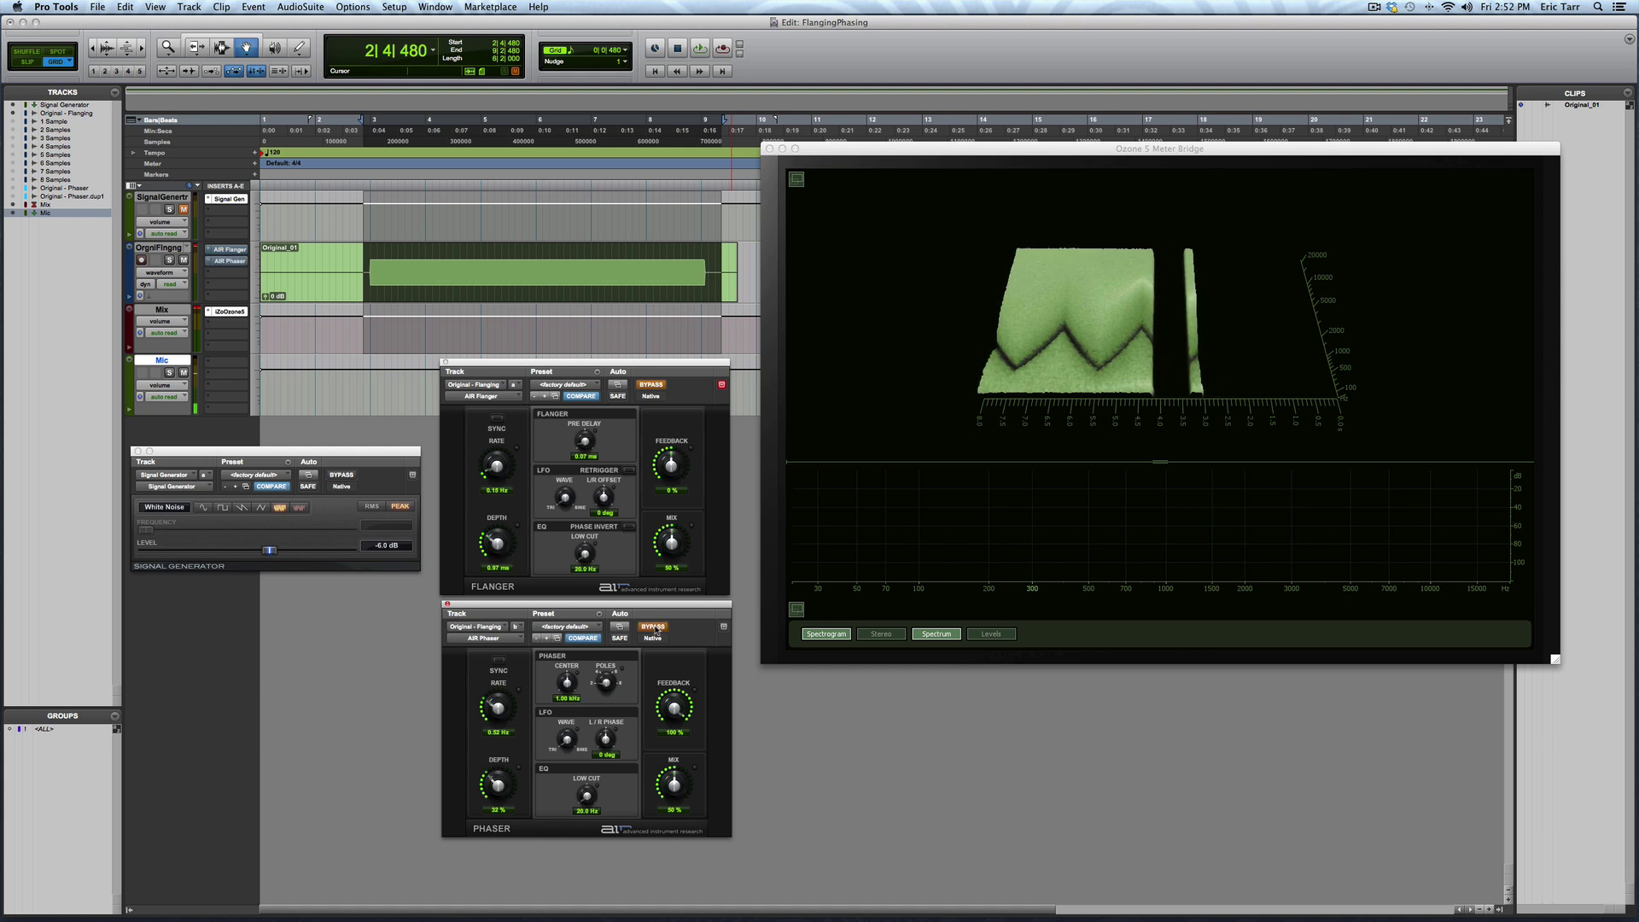